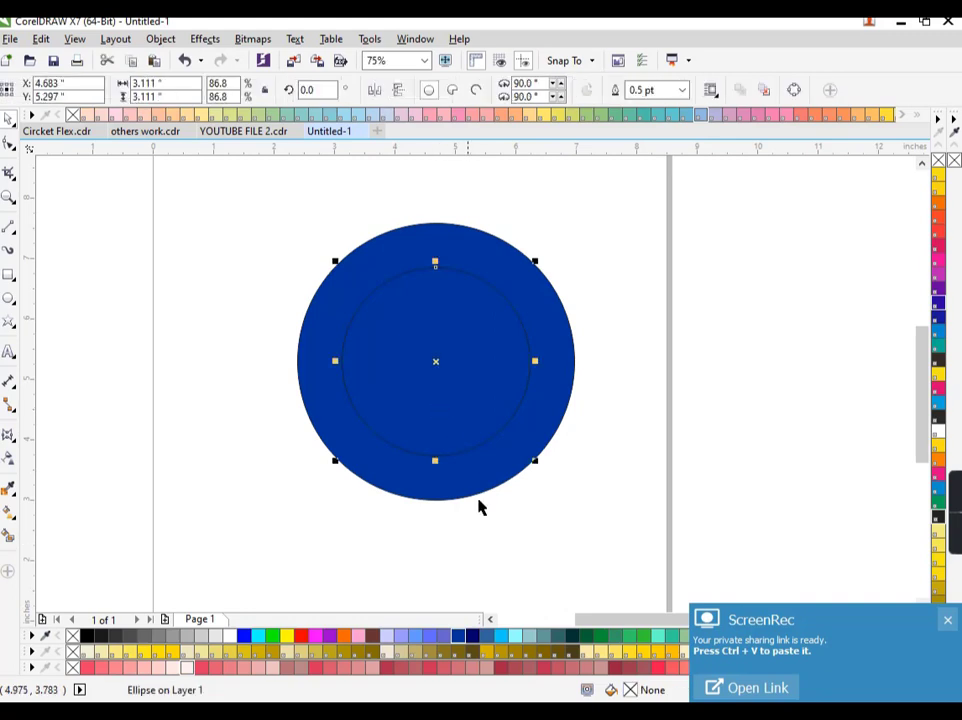
# Fill the inner circle dark navy and give it an elliptical navy-to-white fountain fill
pyautogui.click(463, 637)
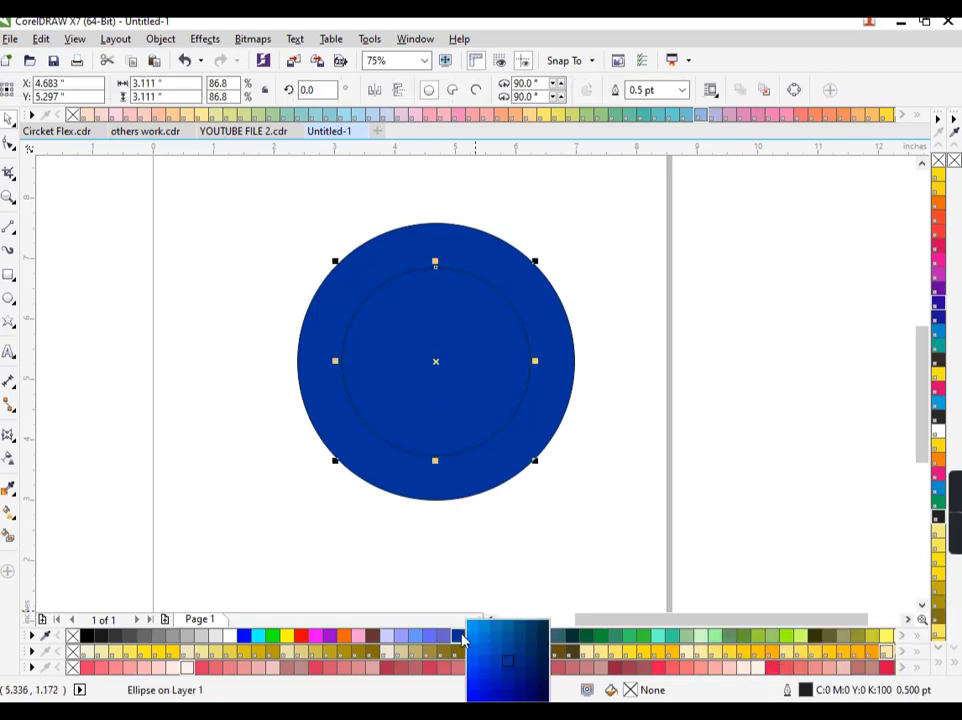
pyautogui.click(540, 670)
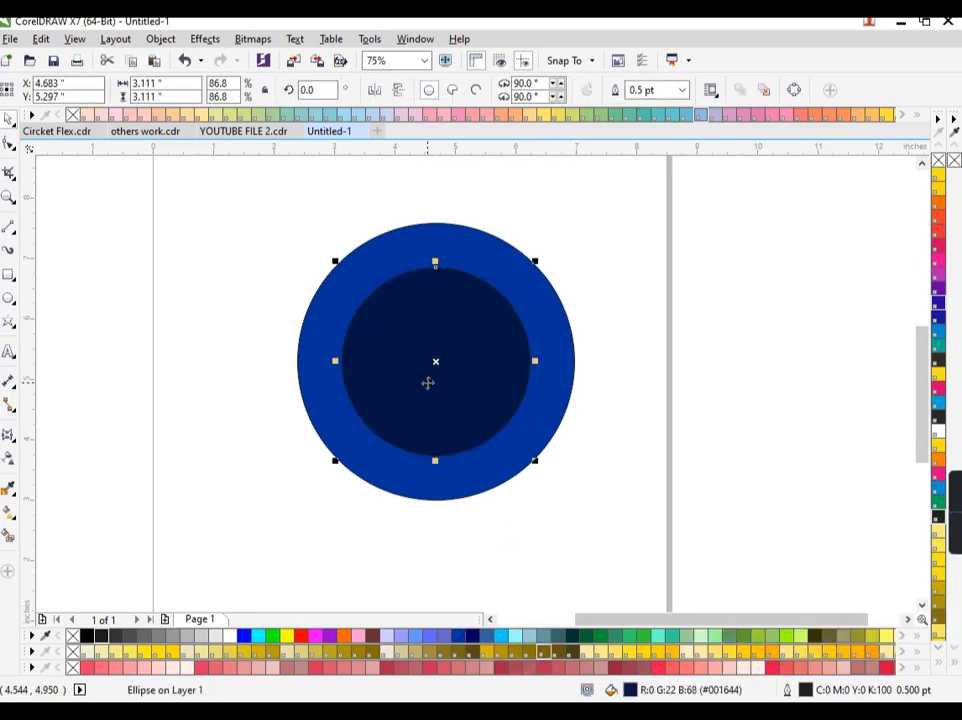
pyautogui.press('F11')
pyautogui.click(449, 301)
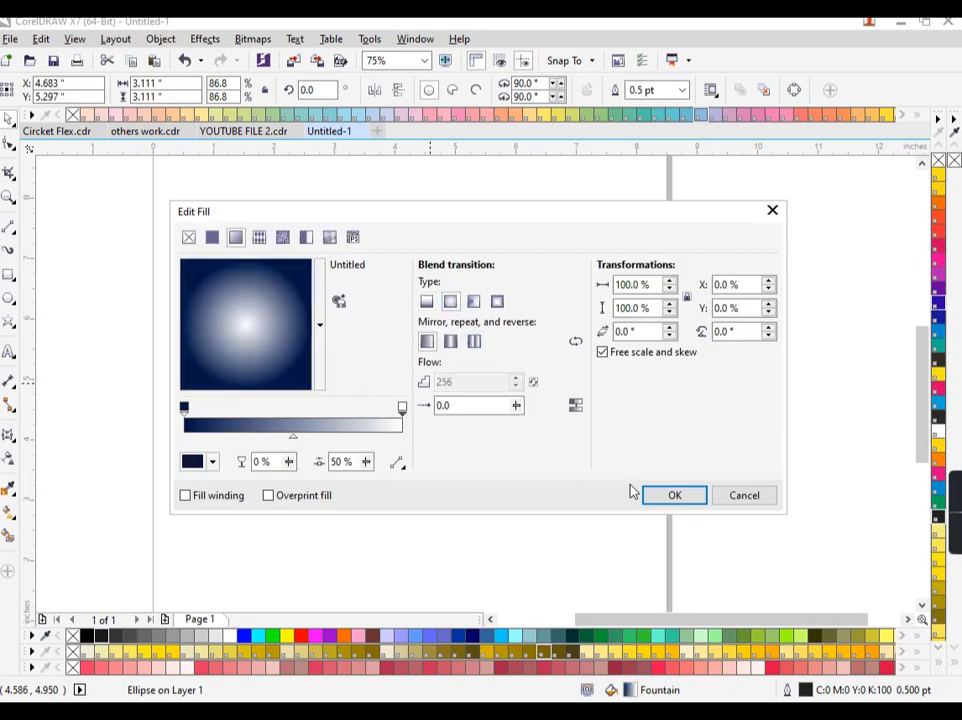
pyautogui.click(673, 496)
# Remove the outlines from both circles
pyautogui.click(668, 502)
pyautogui.click(456, 374)
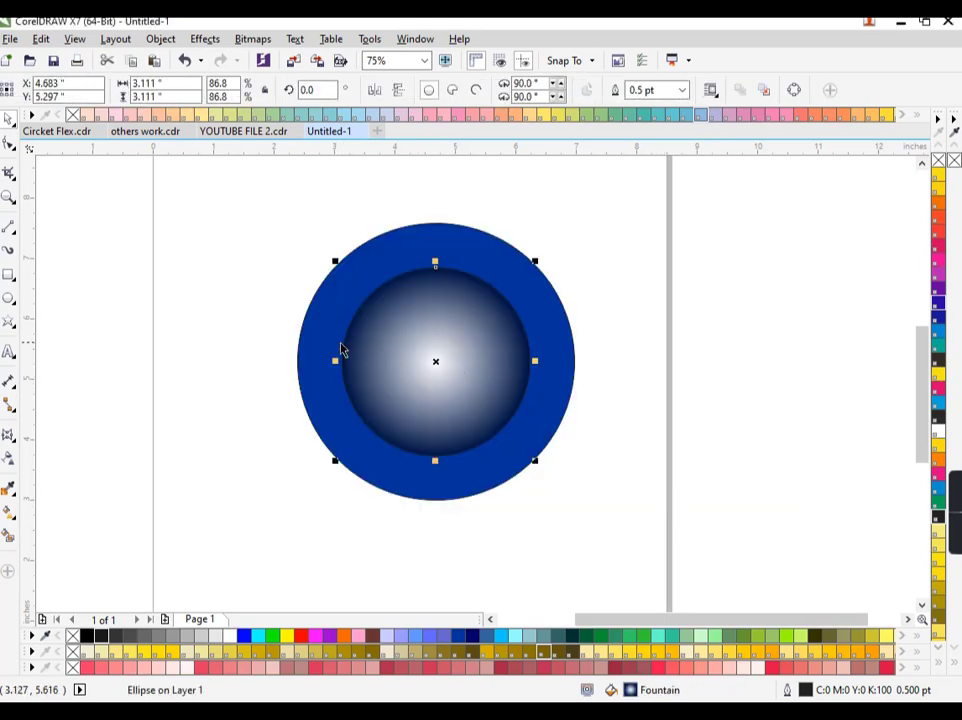
pyautogui.keyDown('shift'); pyautogui.click(340, 349); pyautogui.keyUp('shift')
pyautogui.rightClick(71, 635)
pyautogui.press('Escape')
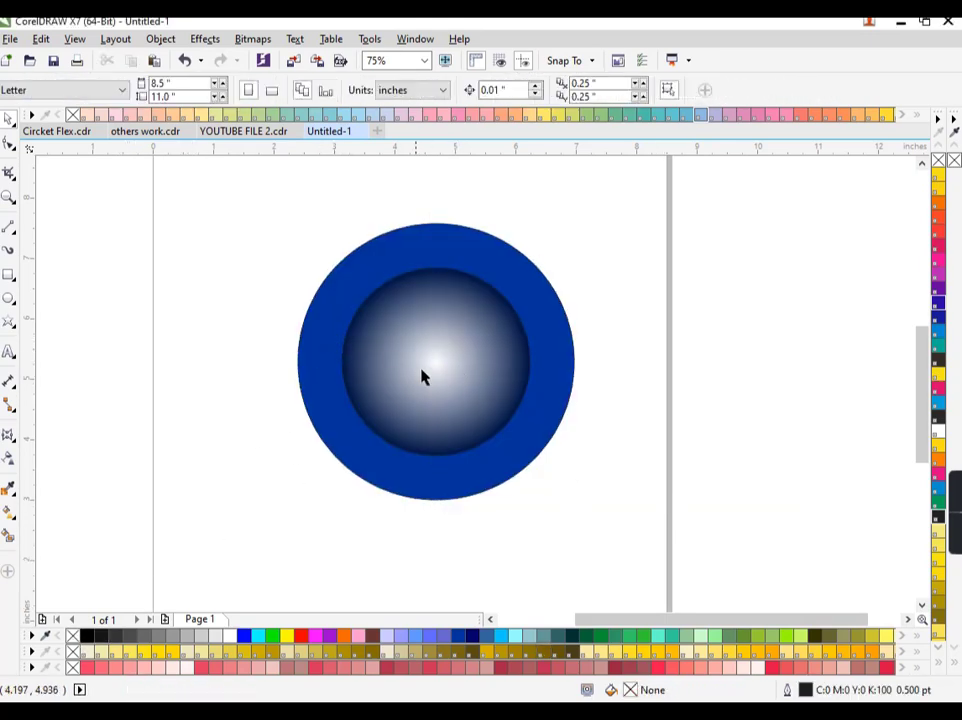
# Resize the inner gradient circle so it is slightly larger than before
pyautogui.click(422, 371)
pyautogui.moveTo(535, 461); pyautogui.dragTo(547, 472)
pyautogui.click(567, 451)
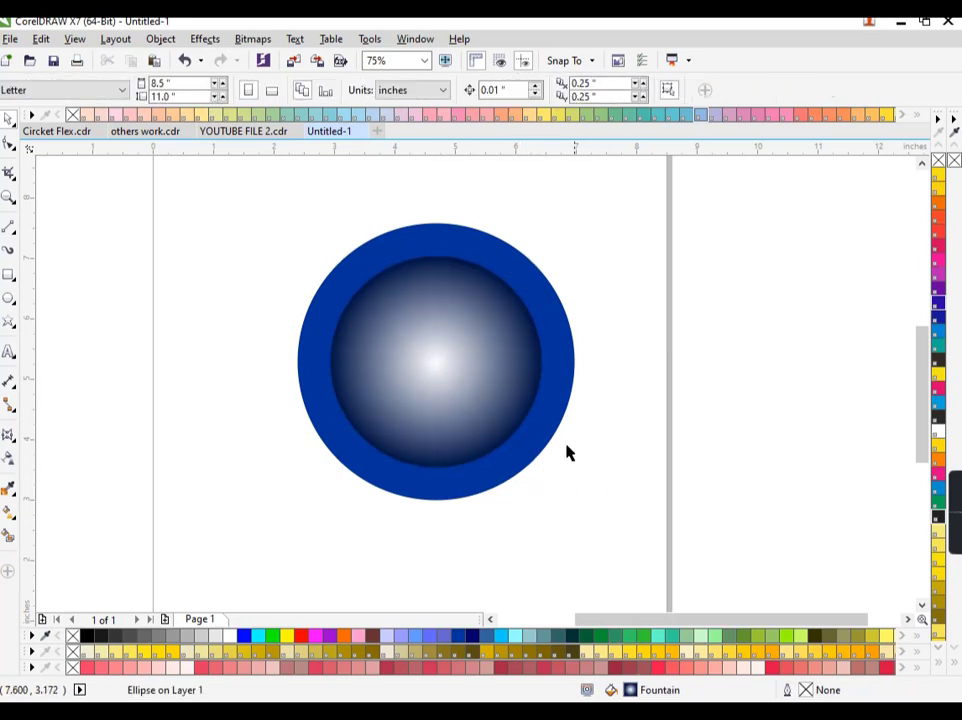
pyautogui.click(466, 380)
pyautogui.click(584, 304)
pyautogui.click(517, 322)
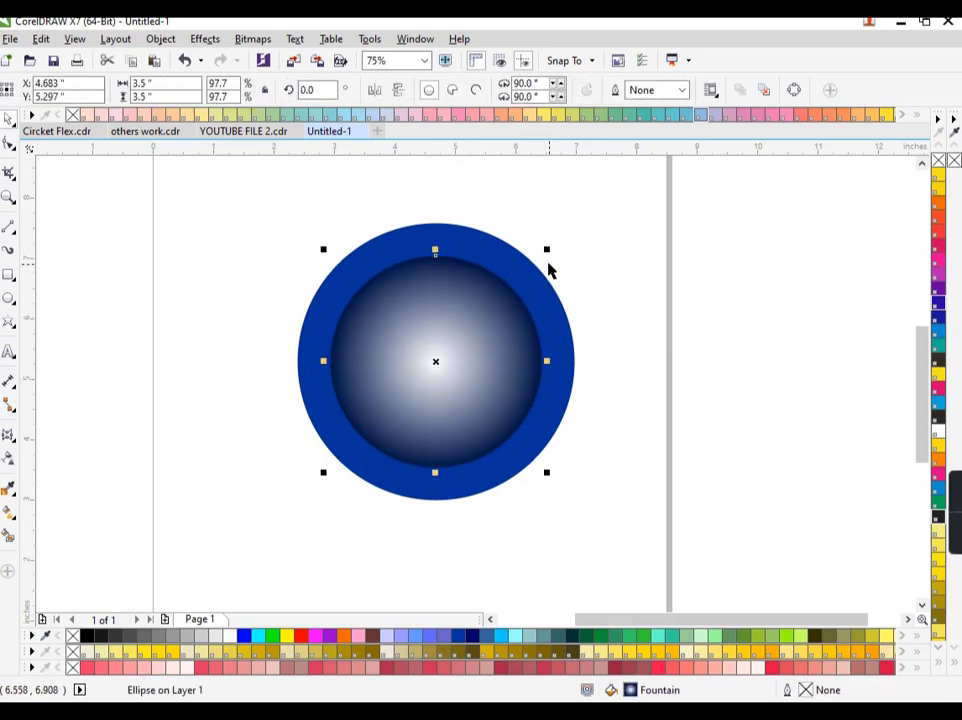
pyautogui.moveTo(545, 253); pyautogui.dragTo(540, 257)
pyautogui.click(618, 308)
pyautogui.click(450, 346)
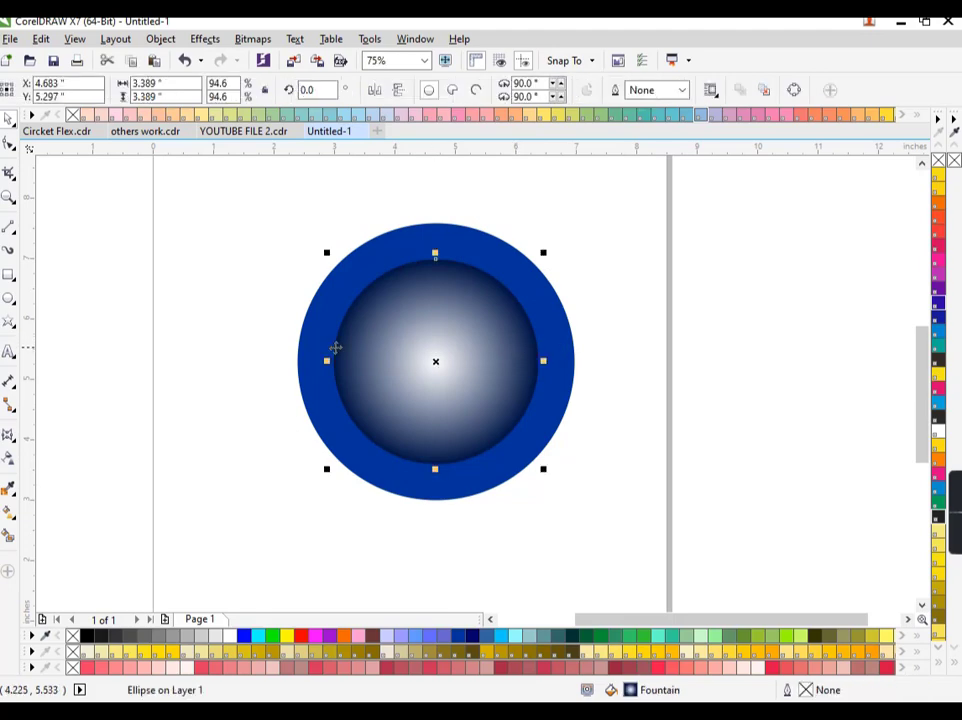
pyautogui.click(141, 346)
pyautogui.click(8, 274)
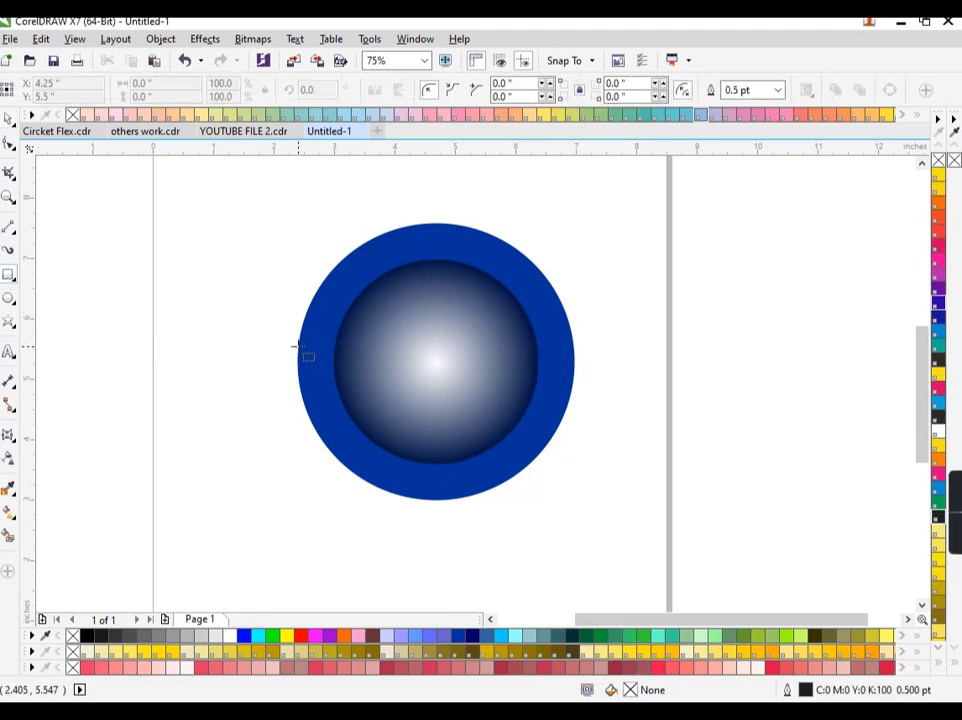
# Draw a thin rectangle across the badge and centre it on the circles
pyautogui.moveTo(292, 342); pyautogui.dragTo(601, 387)
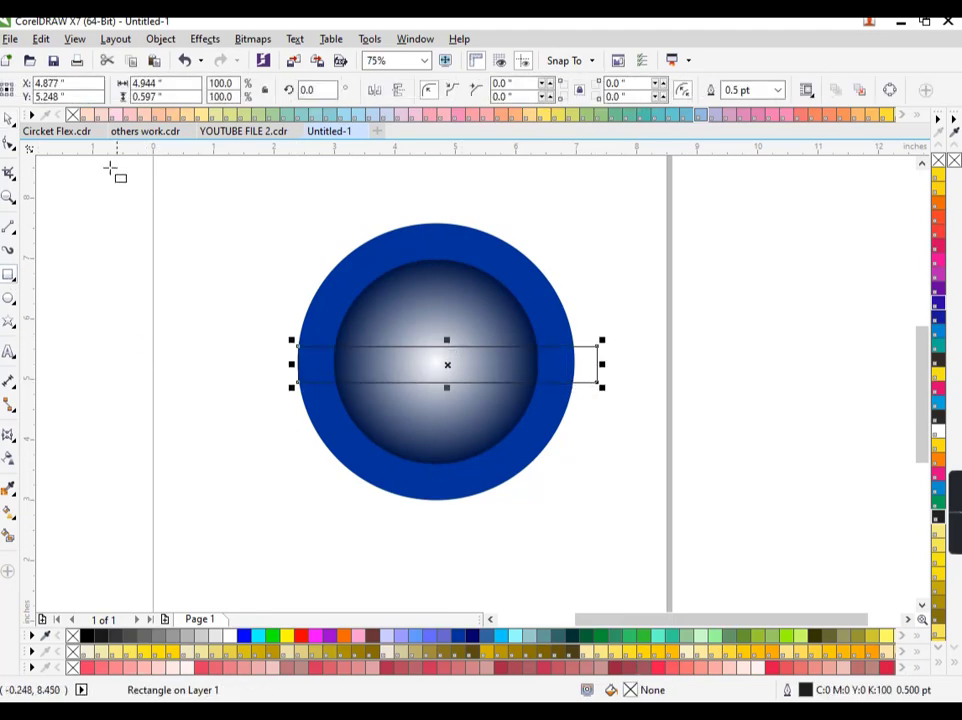
pyautogui.click(8, 118)
pyautogui.keyDown('shift'); pyautogui.click(434, 408); pyautogui.keyUp('shift')
pyautogui.press('c')
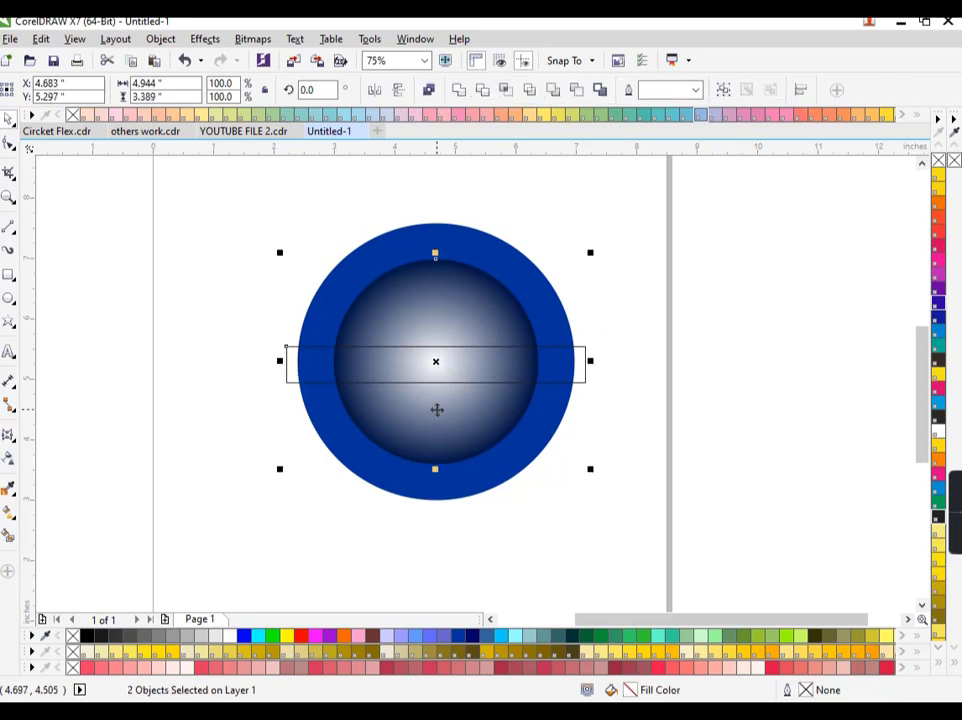
pyautogui.press('e')
pyautogui.click(588, 376)
# Trim the band to about 4.597 by 0.543 inches
pyautogui.click(584, 369)
pyautogui.scroll(2, 588, 354)
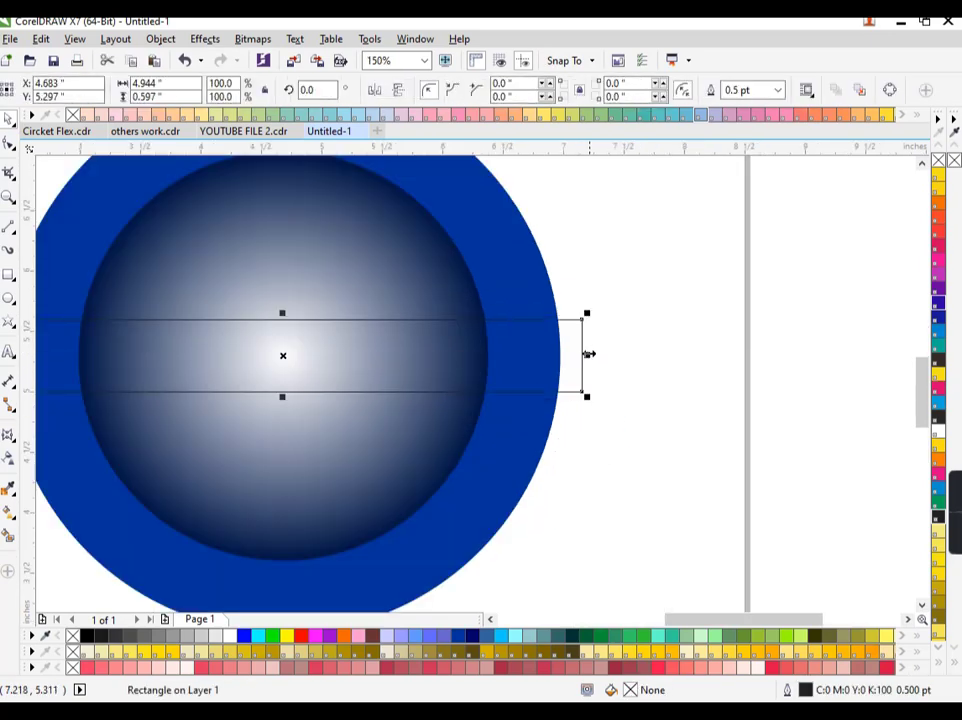
pyautogui.moveTo(588, 355); pyautogui.dragTo(567, 355)
pyautogui.scroll(-2, 635, 400)
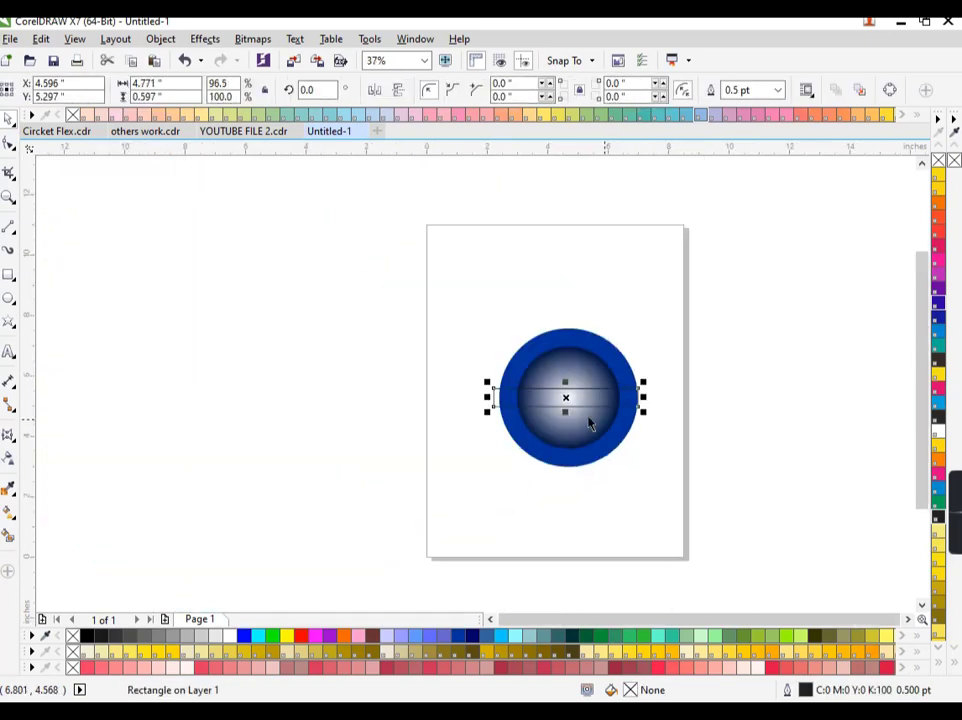
pyautogui.scroll(2, 494, 410)
pyautogui.moveTo(533, 419); pyautogui.dragTo(556, 419)
pyautogui.scroll(-1, 488, 430)
pyautogui.scroll(1, 540, 382)
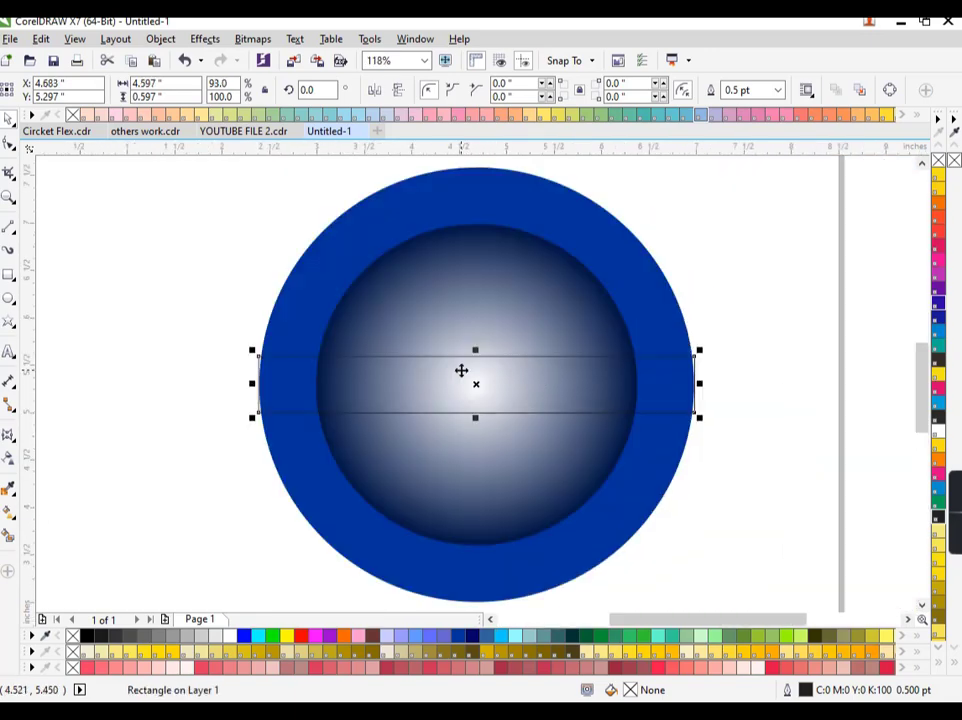
pyautogui.moveTo(476, 417); pyautogui.dragTo(476, 412)
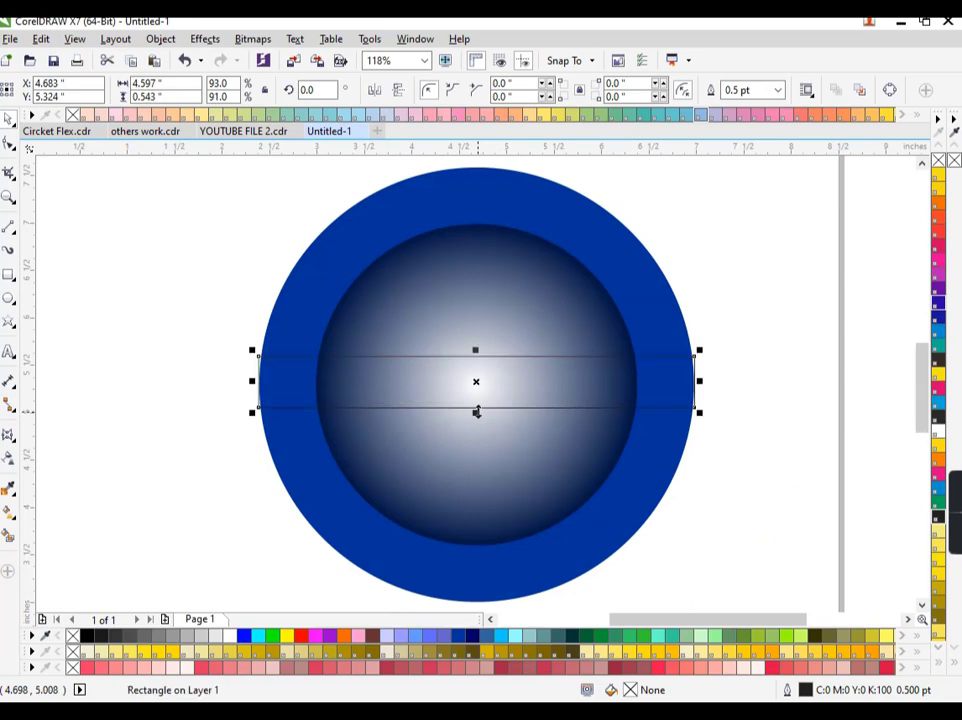
# Convert the band to curves and select it for node editing
pyautogui.hotkey('ctrl', 'q')
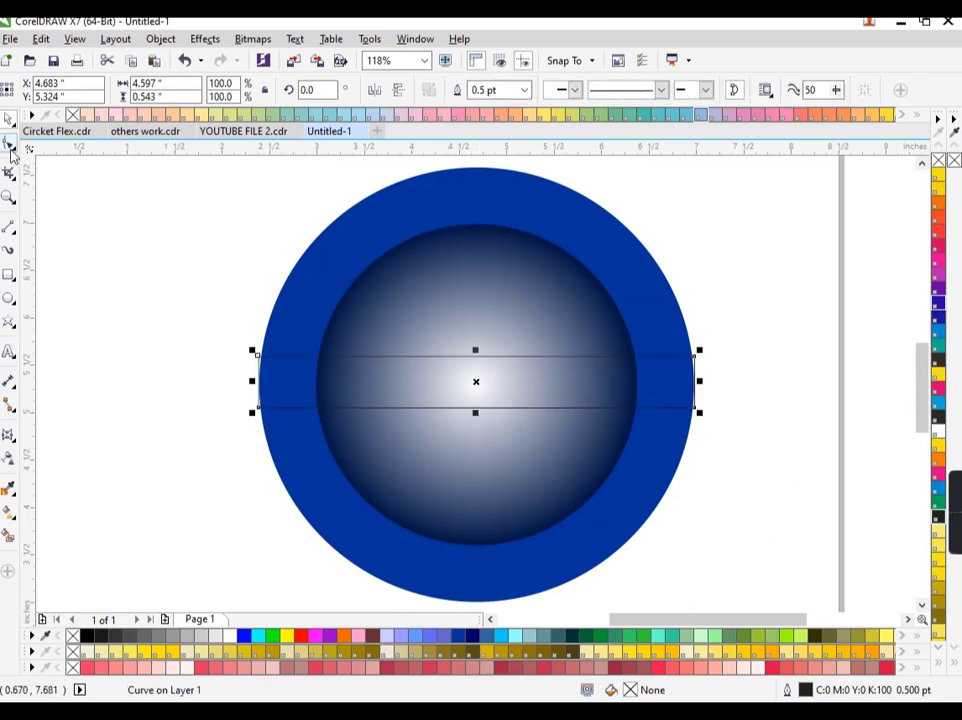
pyautogui.click(9, 143)
pyautogui.click(38, 162)
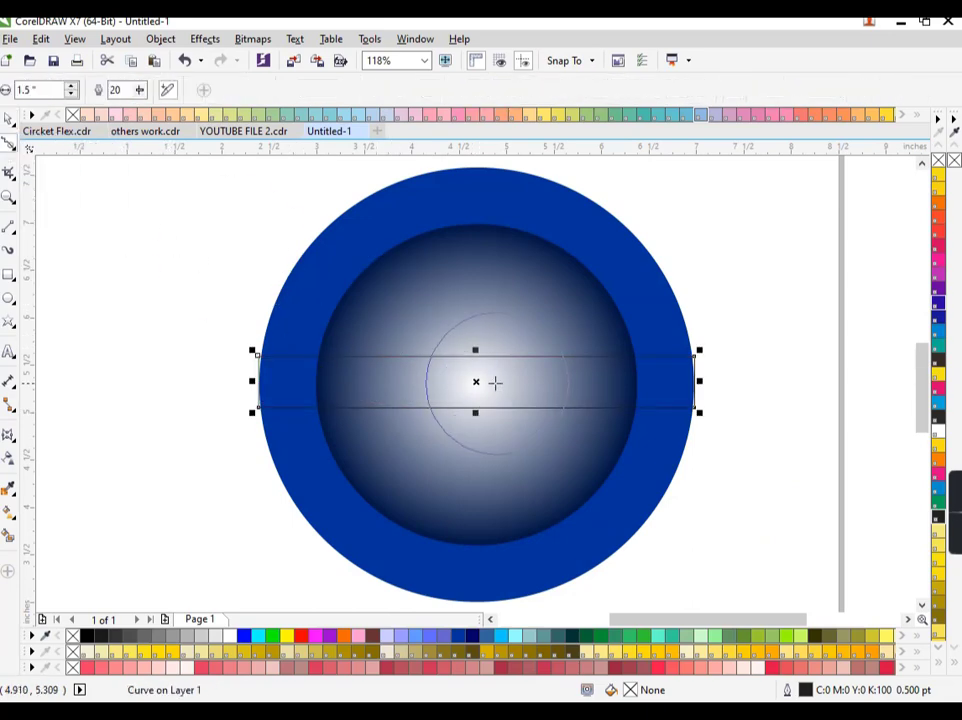
pyautogui.press('space')
pyautogui.click(310, 300)
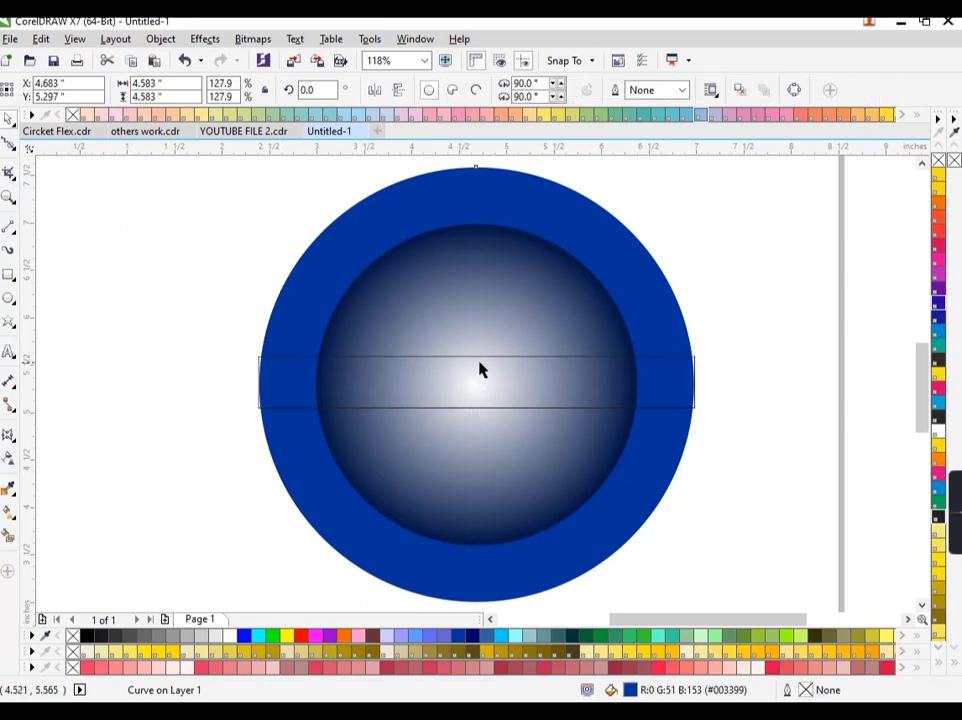
pyautogui.click(478, 358)
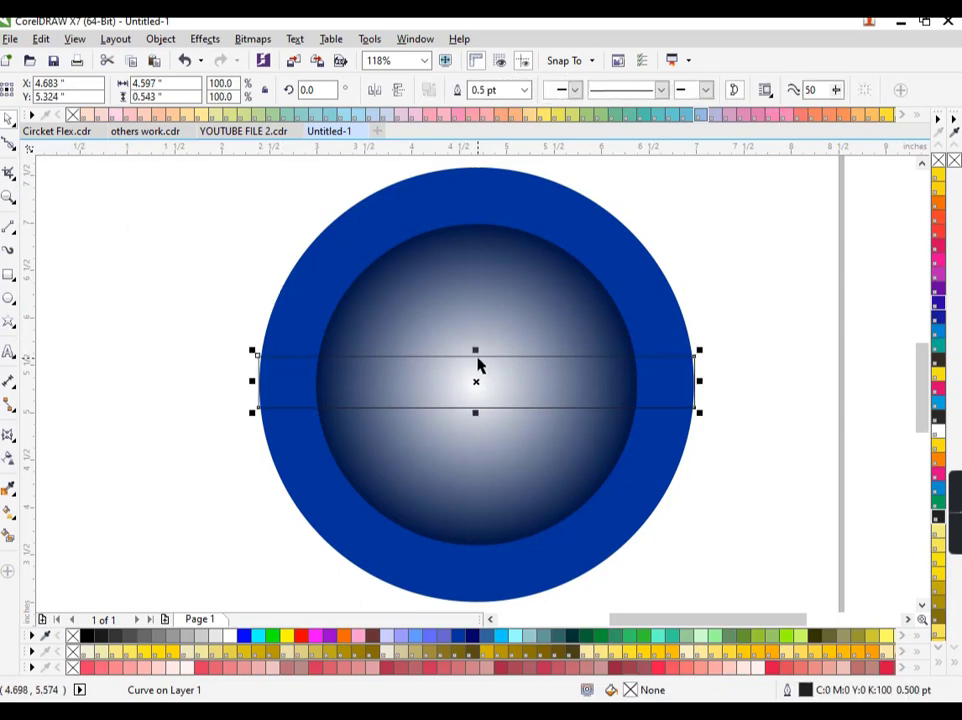
pyautogui.click(16, 150)
pyautogui.click(36, 143)
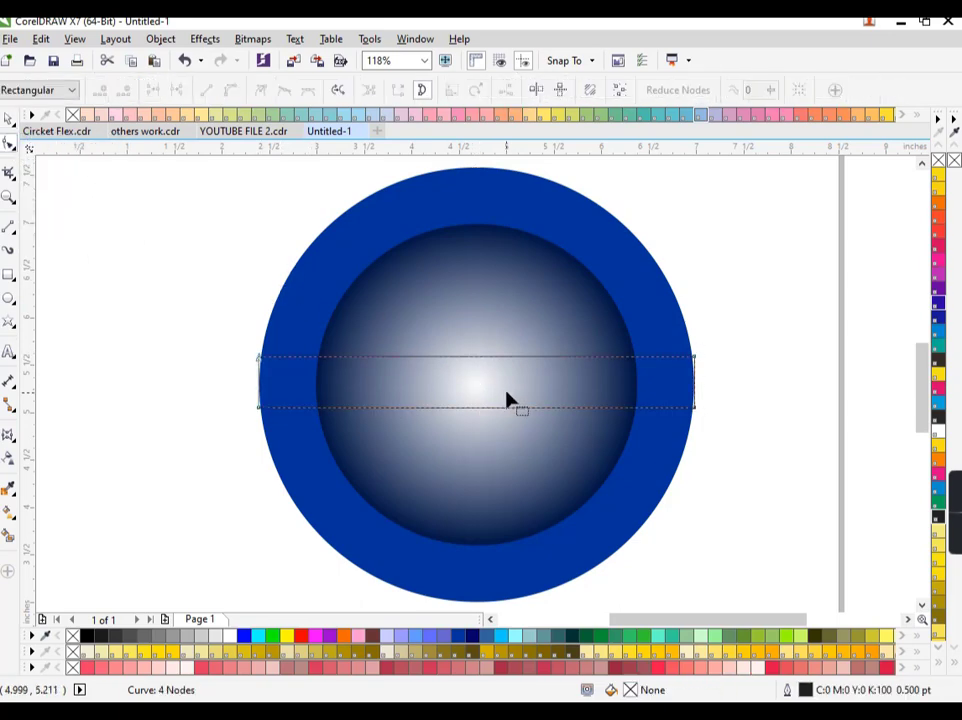
pyautogui.press('space')
pyautogui.press('space')
# Add middle nodes on the band's top and bottom edges and pull them outward into a lens
pyautogui.doubleClick(475, 359)
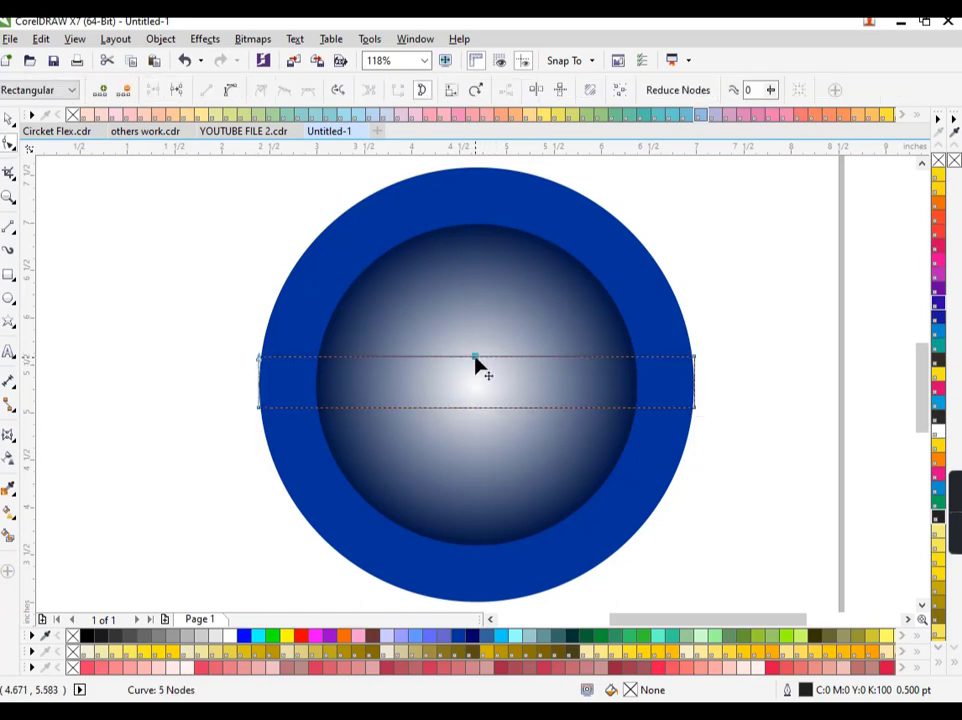
pyautogui.press('space')
pyautogui.press('space')
pyautogui.doubleClick(477, 410)
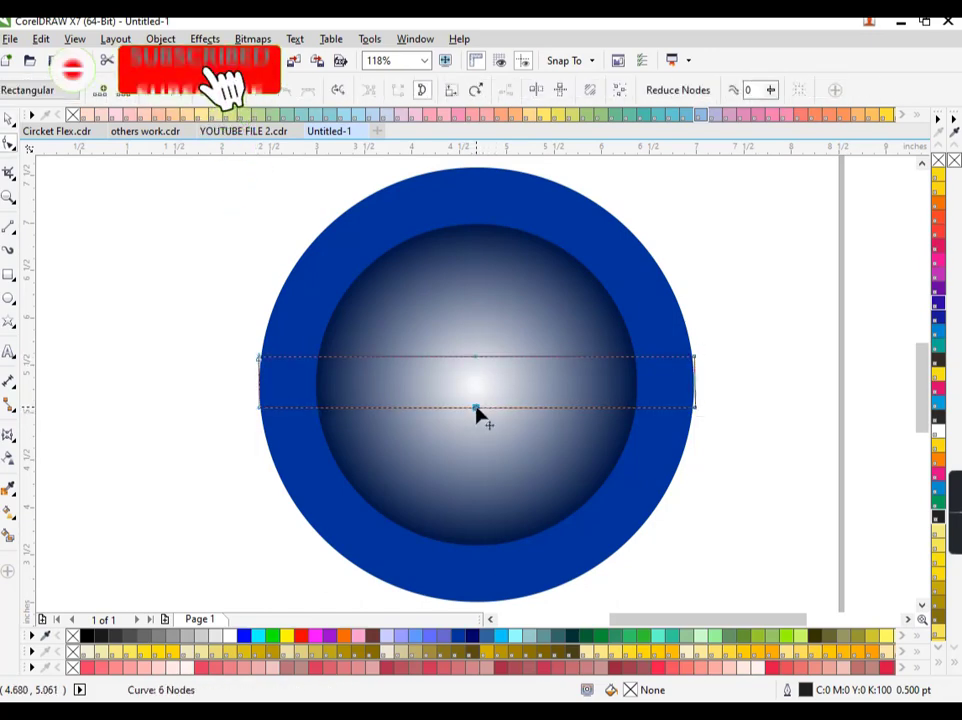
pyautogui.moveTo(477, 410); pyautogui.dragTo(478, 430)
pyautogui.moveTo(477, 358); pyautogui.dragTo(477, 329)
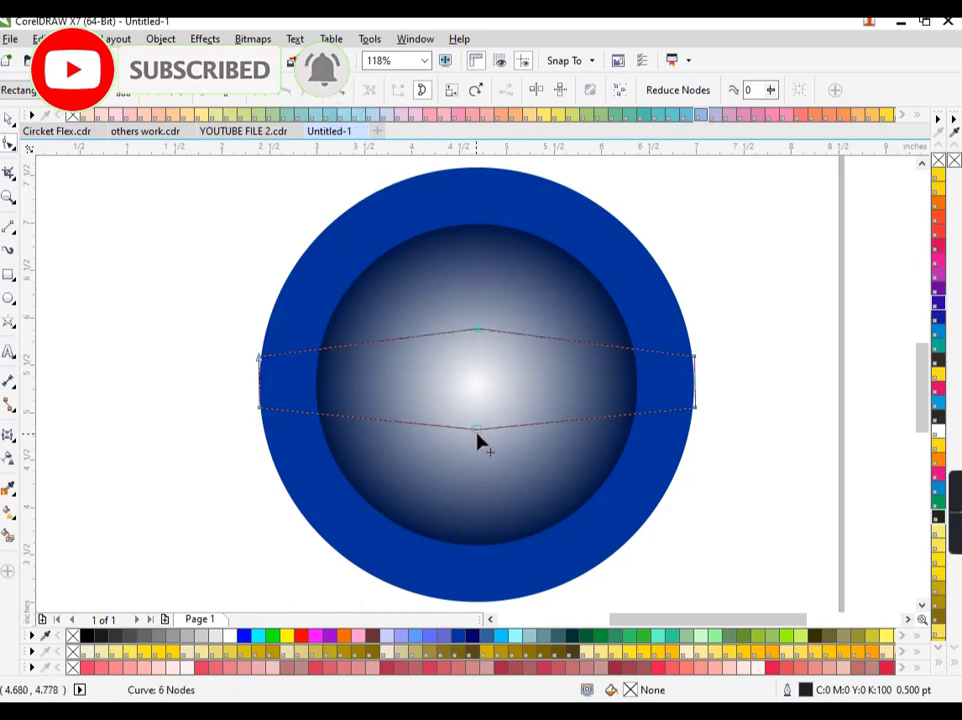
pyautogui.press('space')
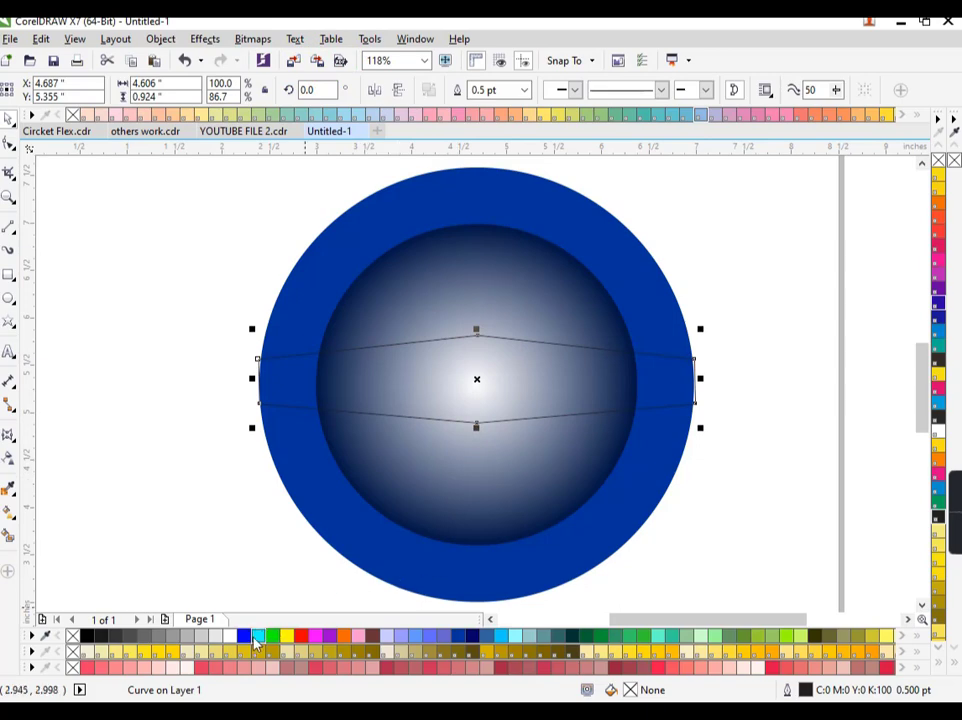
# Fill the band navy and set the fountain fill's end node to dark blue
pyautogui.click(474, 637)
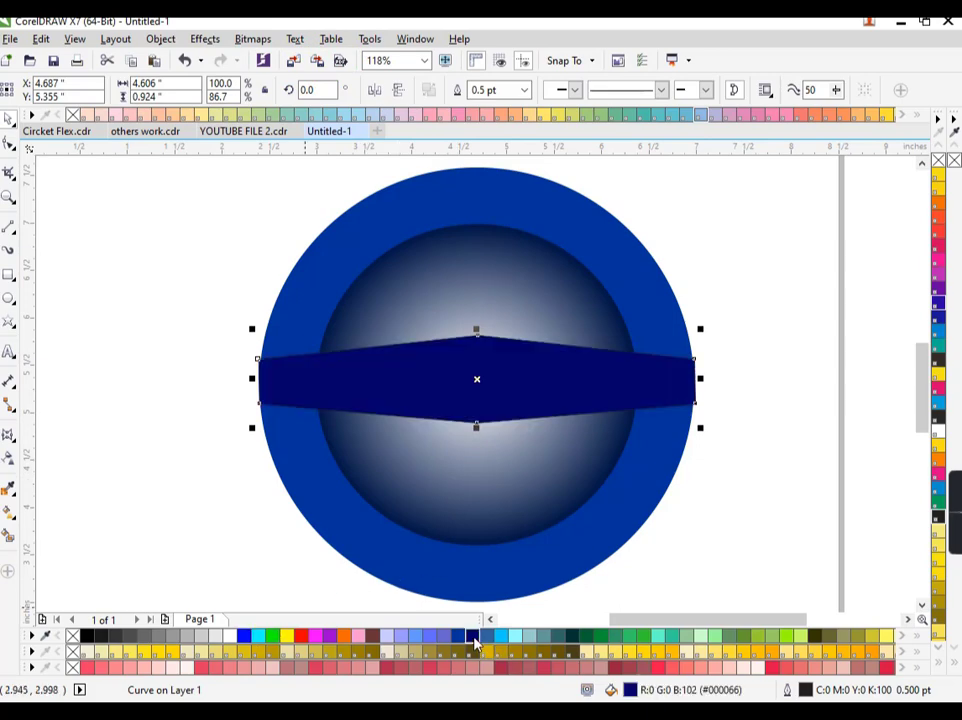
pyautogui.press('F11')
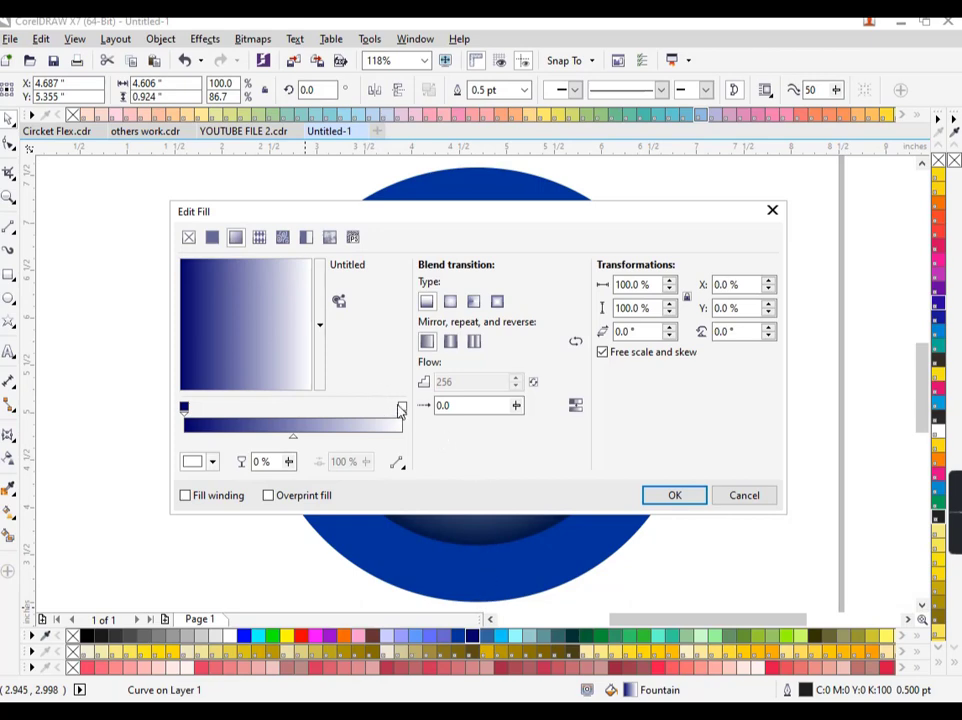
pyautogui.click(401, 409)
pyautogui.click(726, 500)
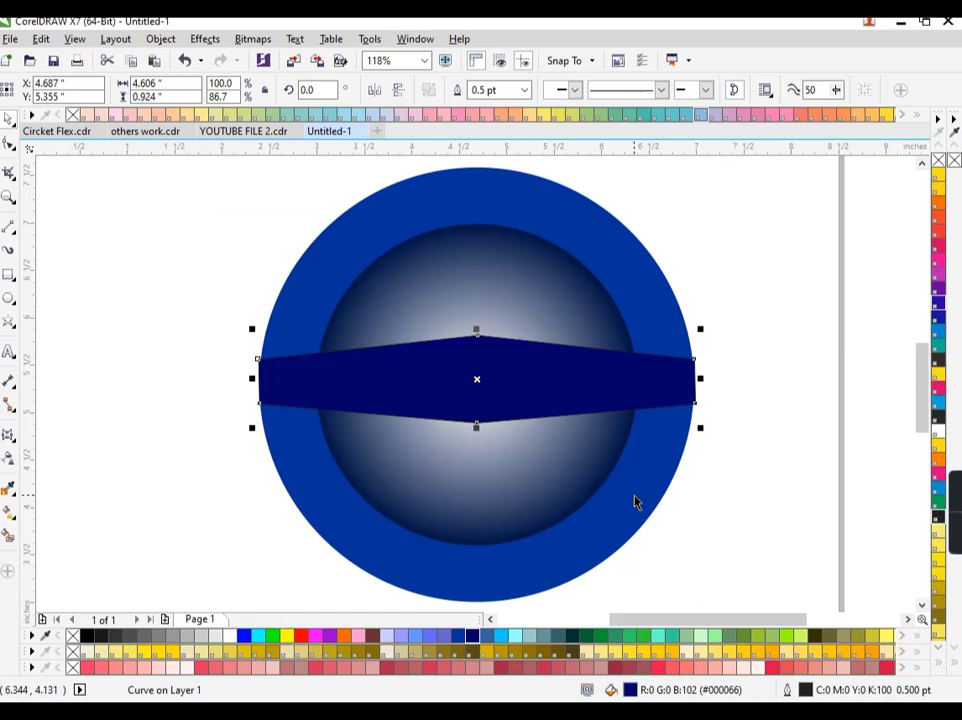
pyautogui.press('F11')
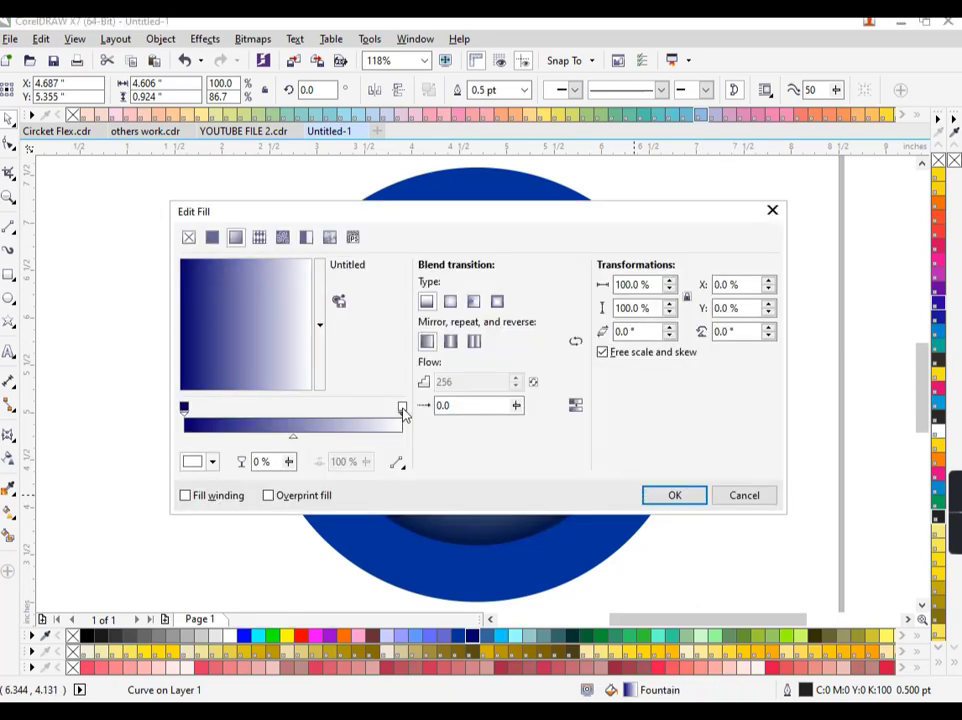
pyautogui.click(211, 462)
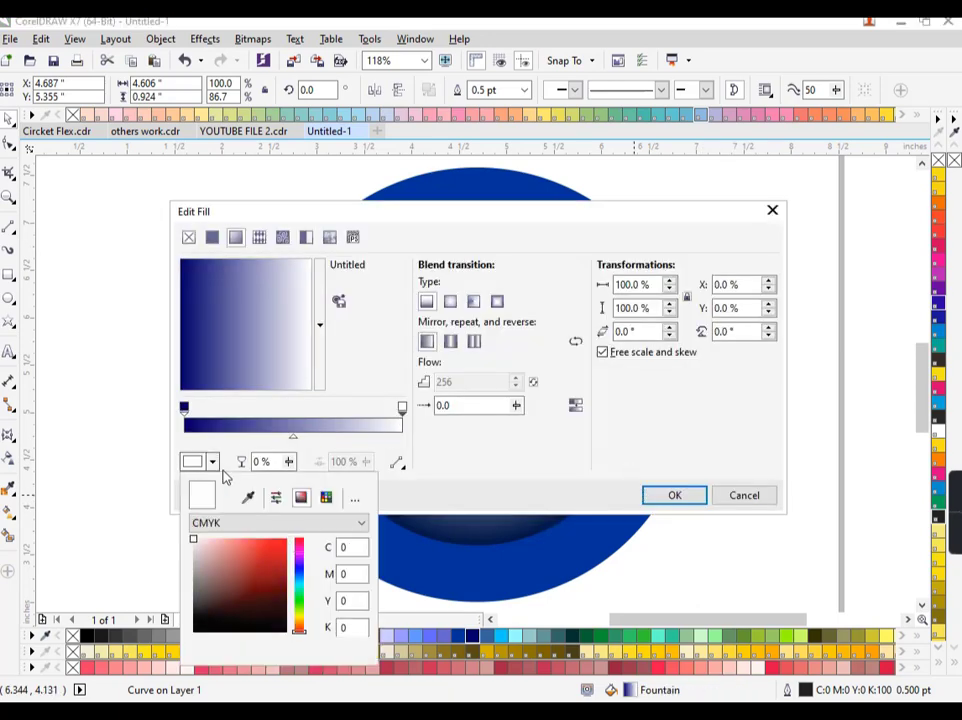
pyautogui.click(299, 575)
pyautogui.moveTo(275, 582); pyautogui.dragTo(275, 569)
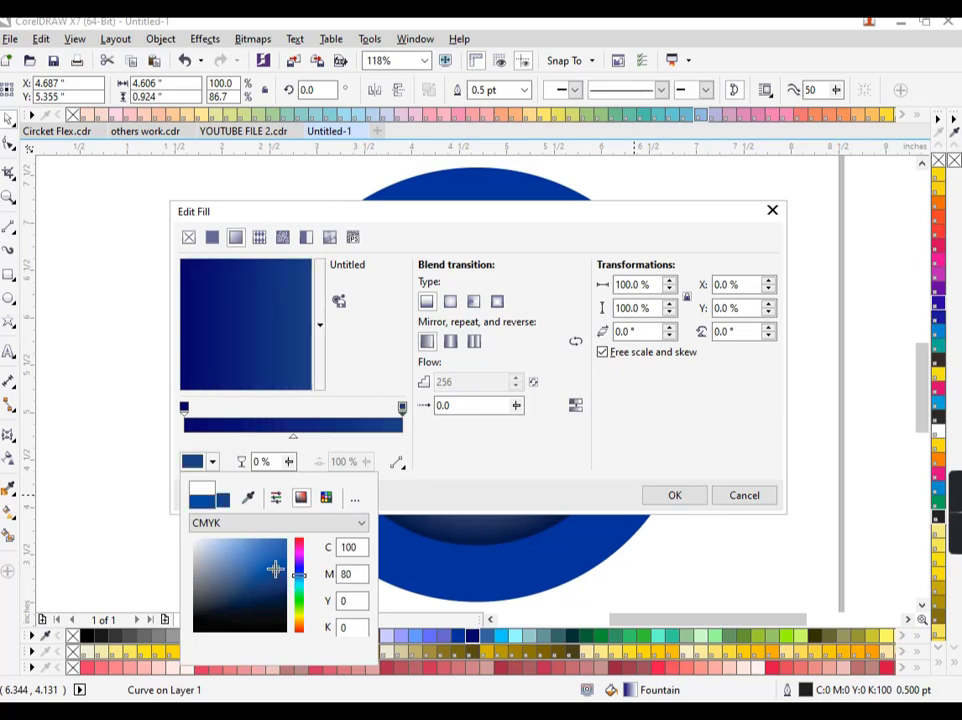
pyautogui.click(282, 348)
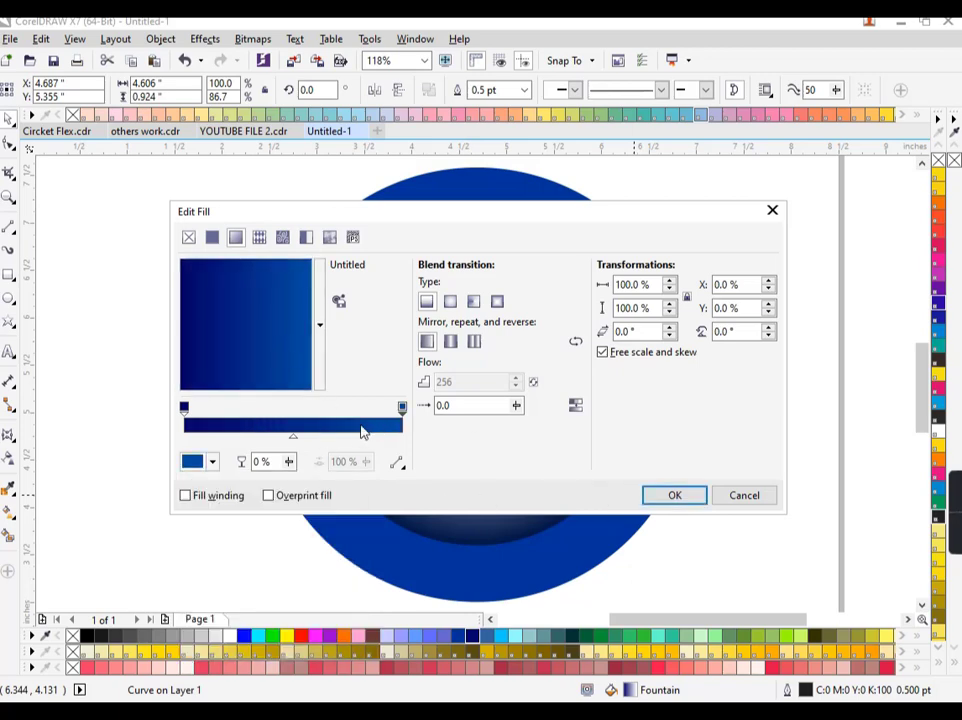
# Add a blue middle node to the gradient and apply the fountain fill
pyautogui.doubleClick(290, 428)
pyautogui.click(212, 461)
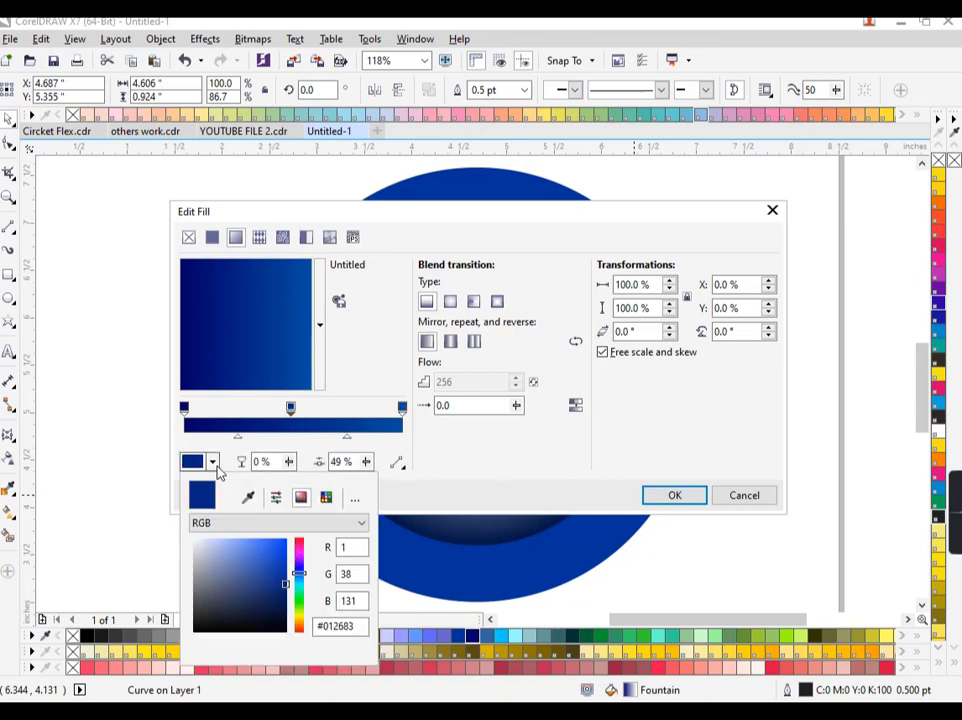
pyautogui.click(244, 556)
pyautogui.moveTo(244, 556); pyautogui.dragTo(256, 593)
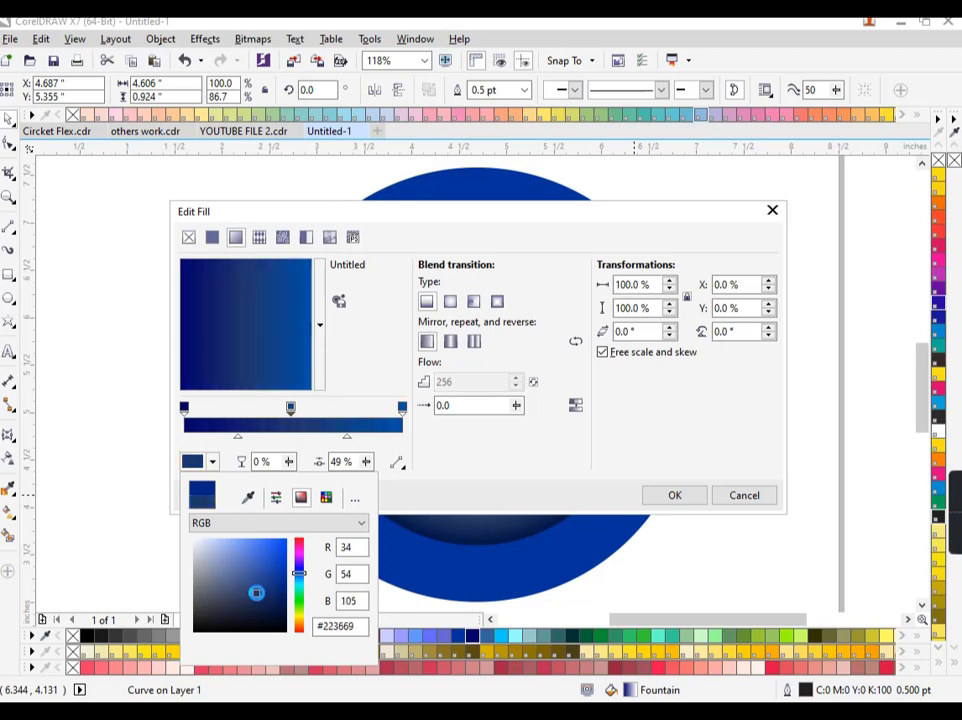
pyautogui.click(670, 523)
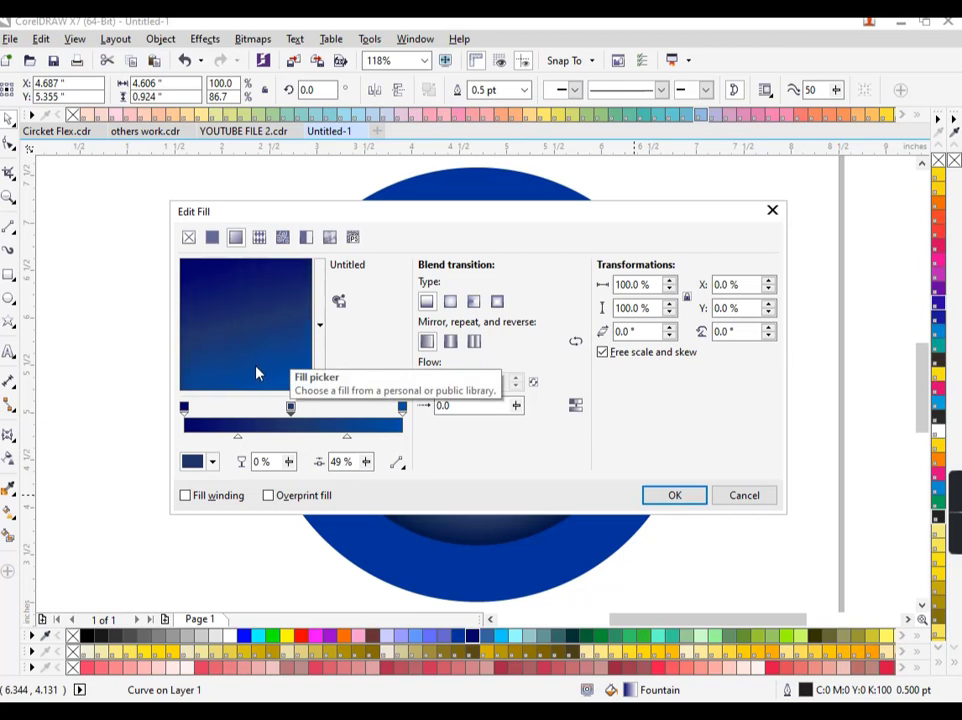
pyautogui.click(660, 495)
pyautogui.press('Escape')
# Change the gradient node to a brighter, richer blue and reapply the fill
pyautogui.click(571, 392)
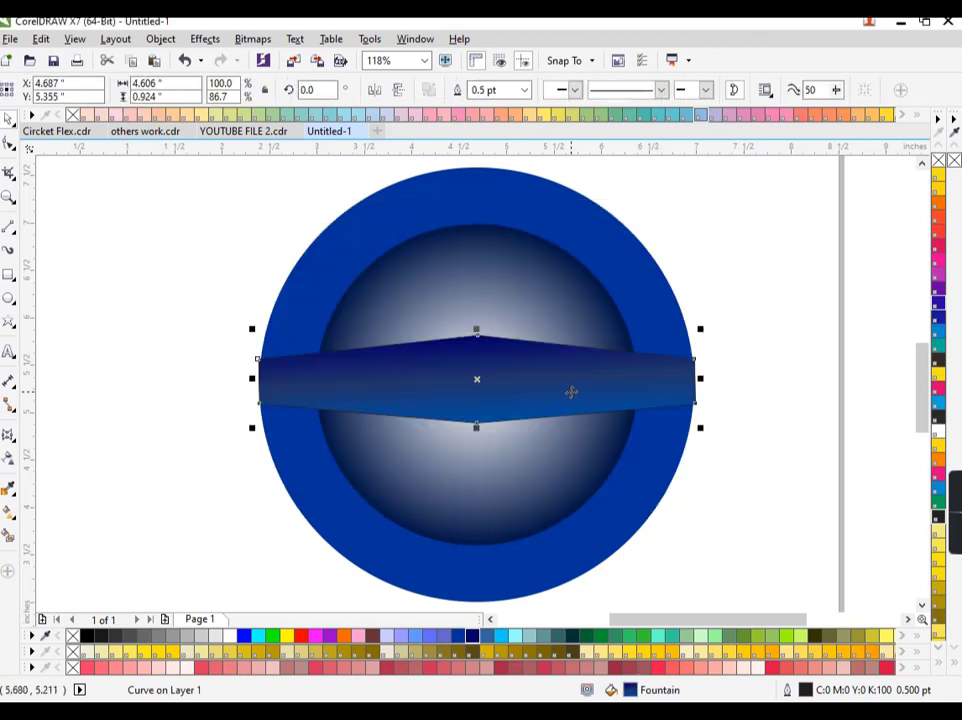
pyautogui.press('F11')
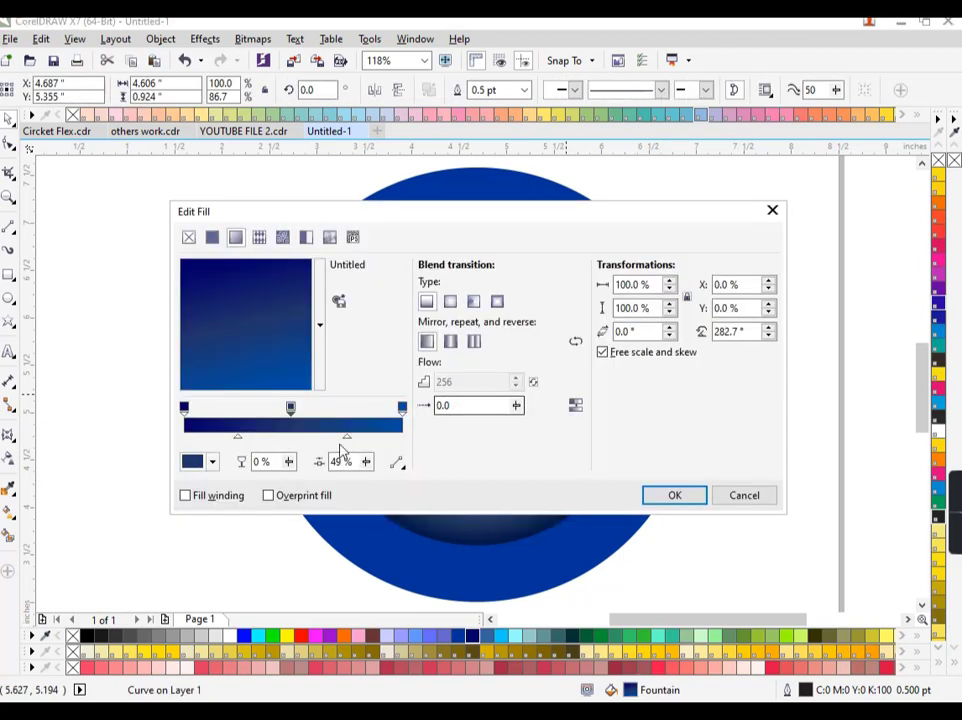
pyautogui.click(212, 461)
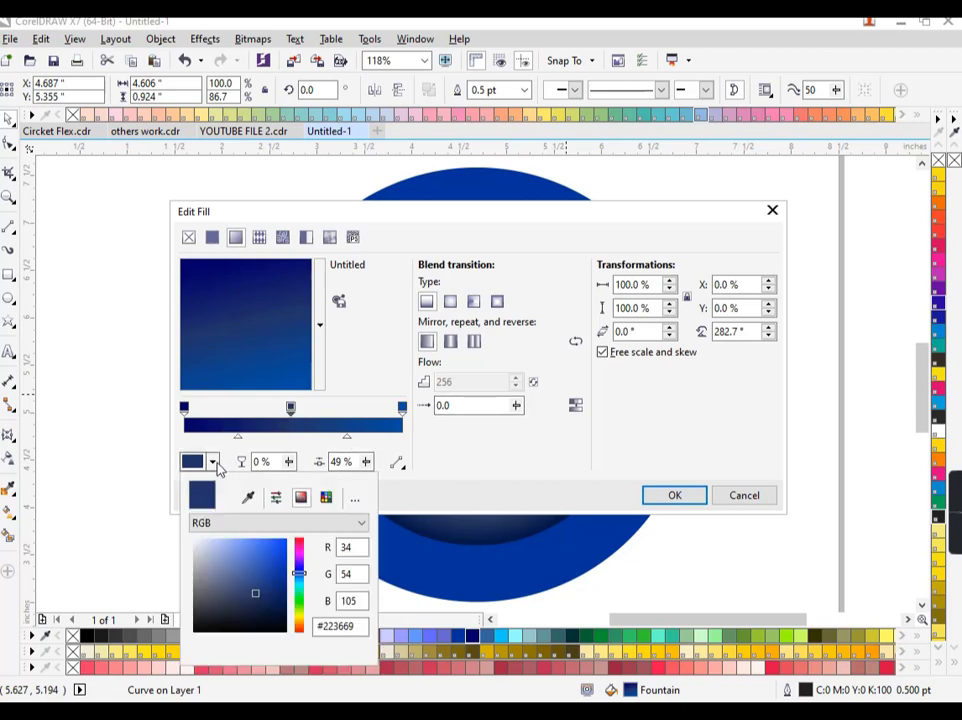
pyautogui.click(262, 588)
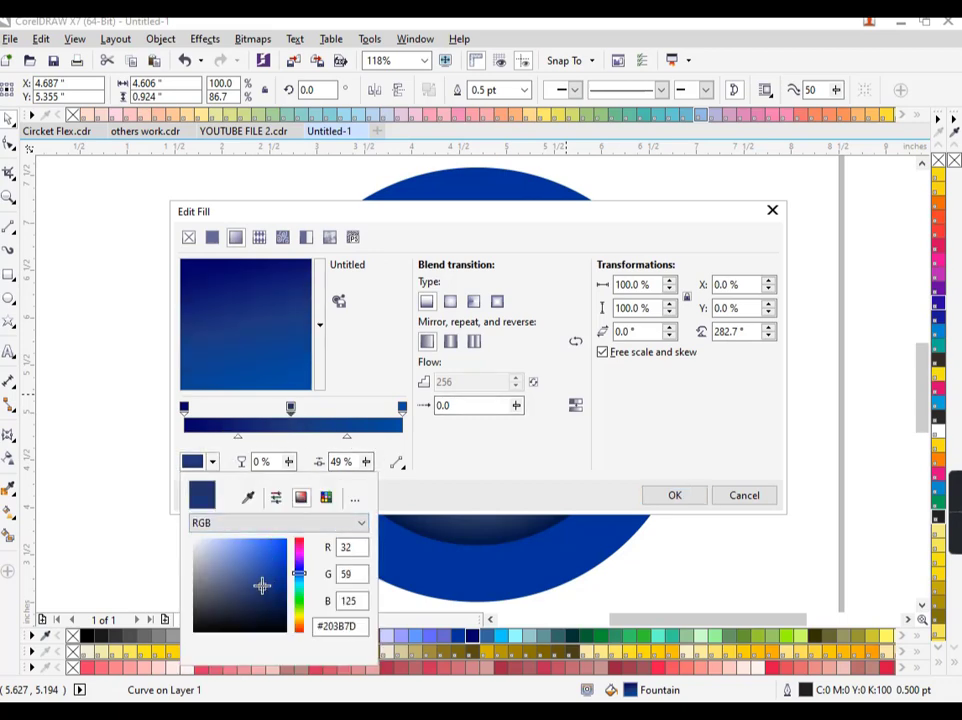
pyautogui.click(264, 573)
pyautogui.click(288, 407)
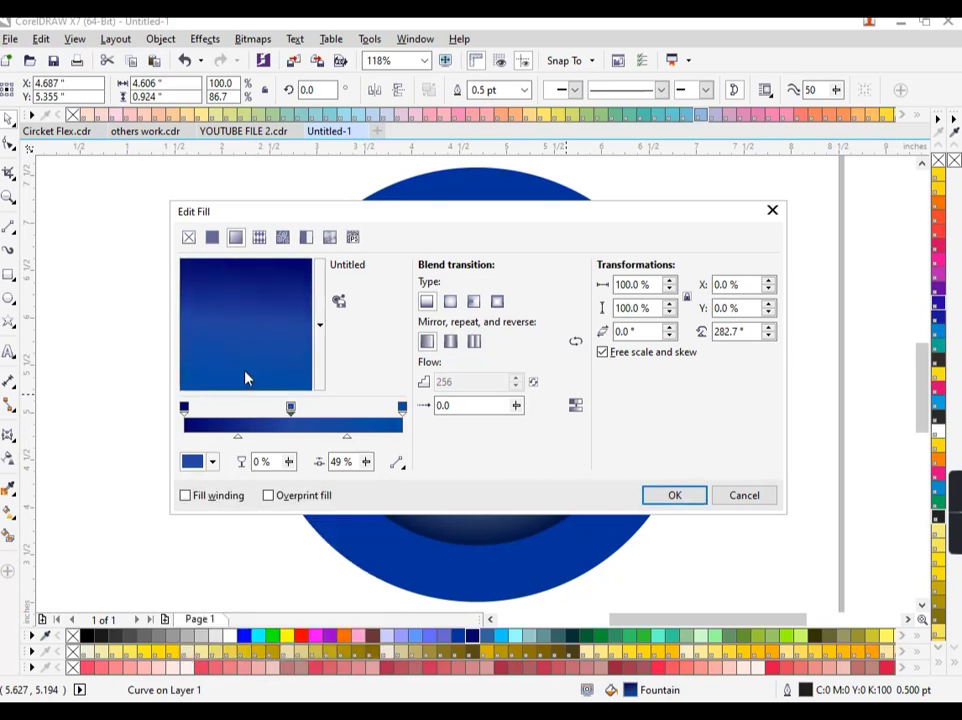
pyautogui.click(671, 495)
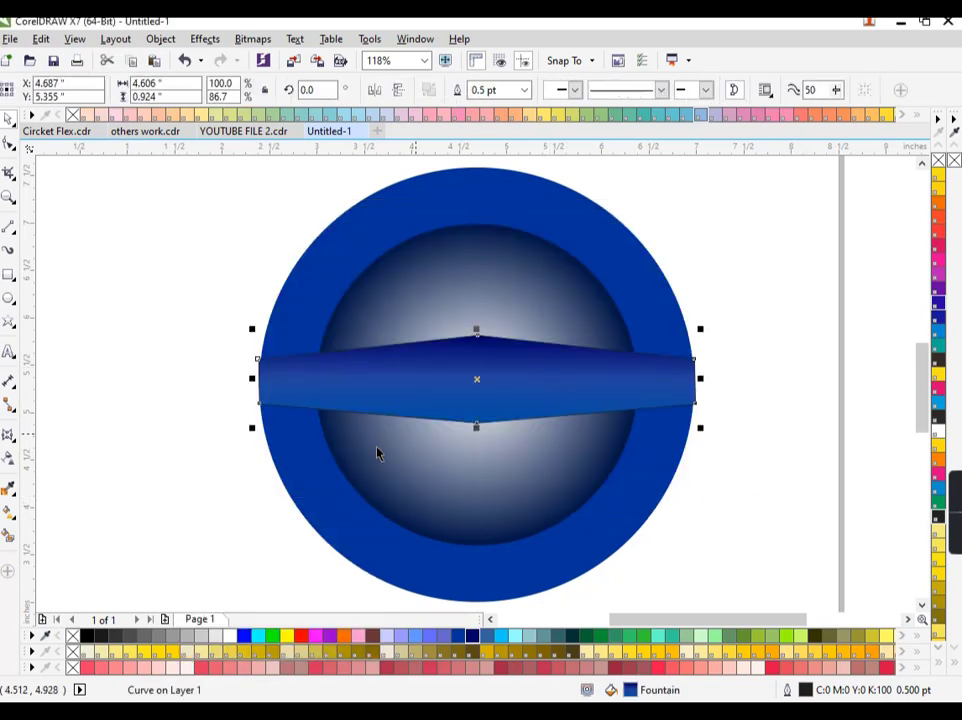
# Remove the band's outline and place large bold 'TAYYAB' text on the band
pyautogui.rightClick(73, 637)
pyautogui.click(42, 478)
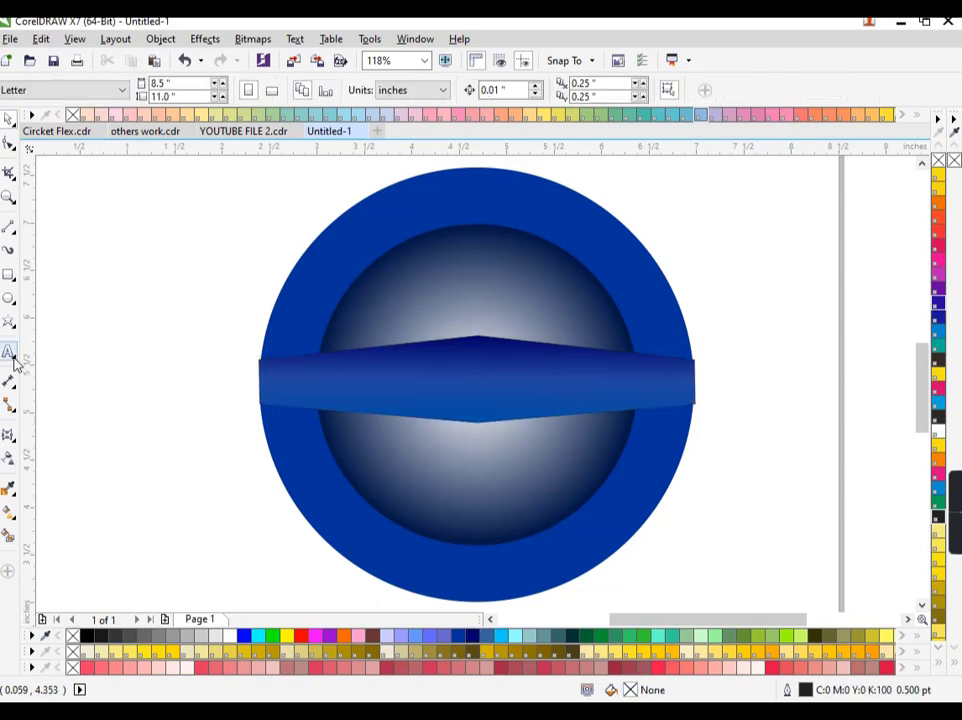
pyautogui.press('F8')
pyautogui.click(139, 389)
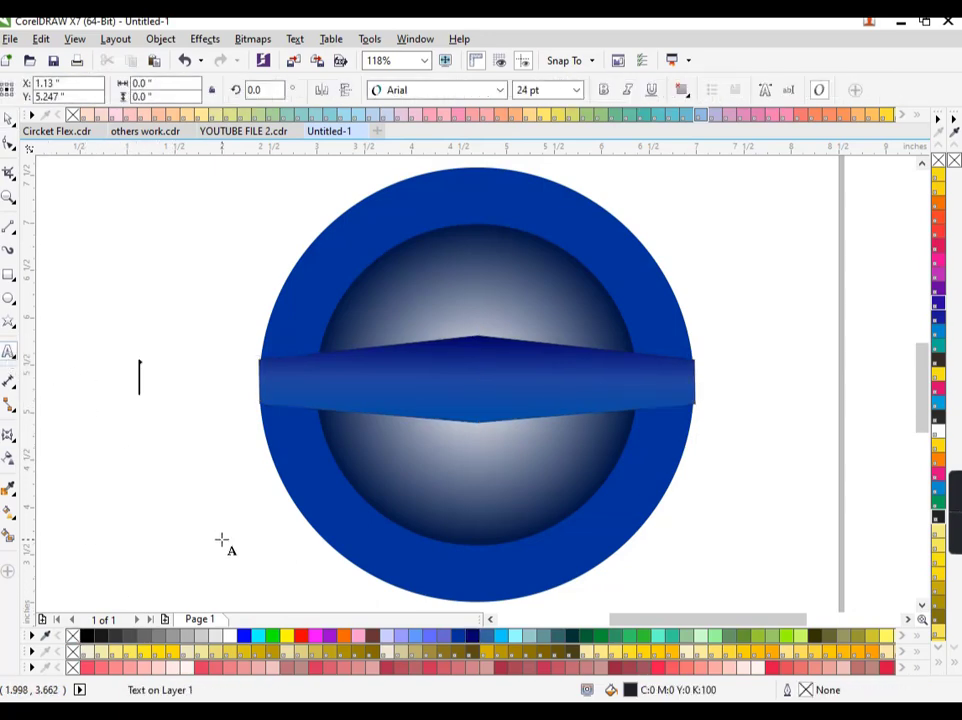
pyautogui.write('TAYYAB')
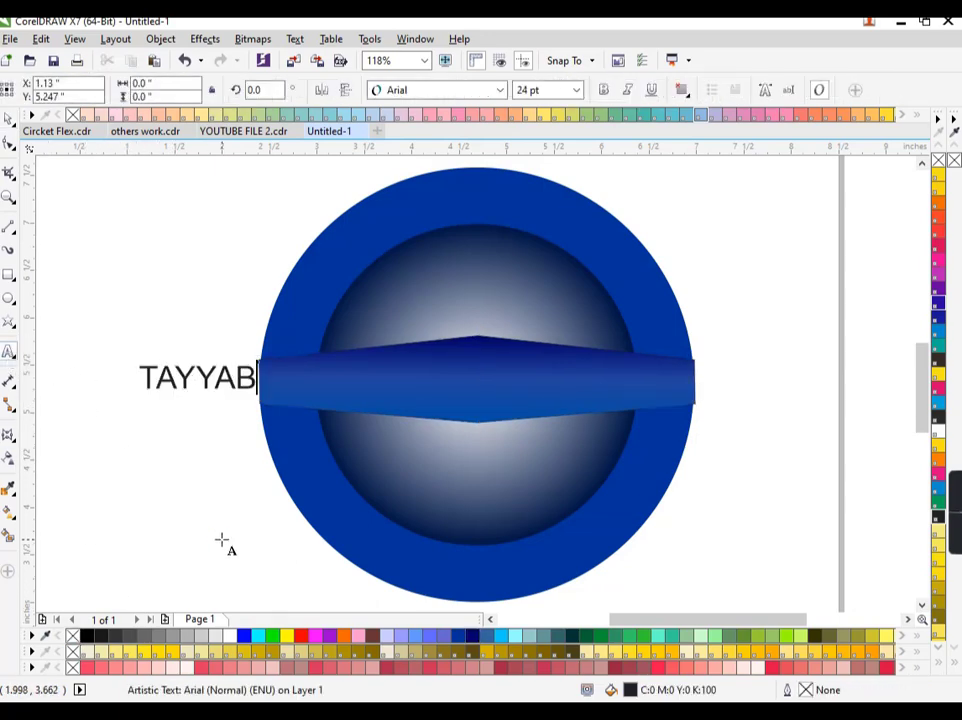
pyautogui.click(8, 118)
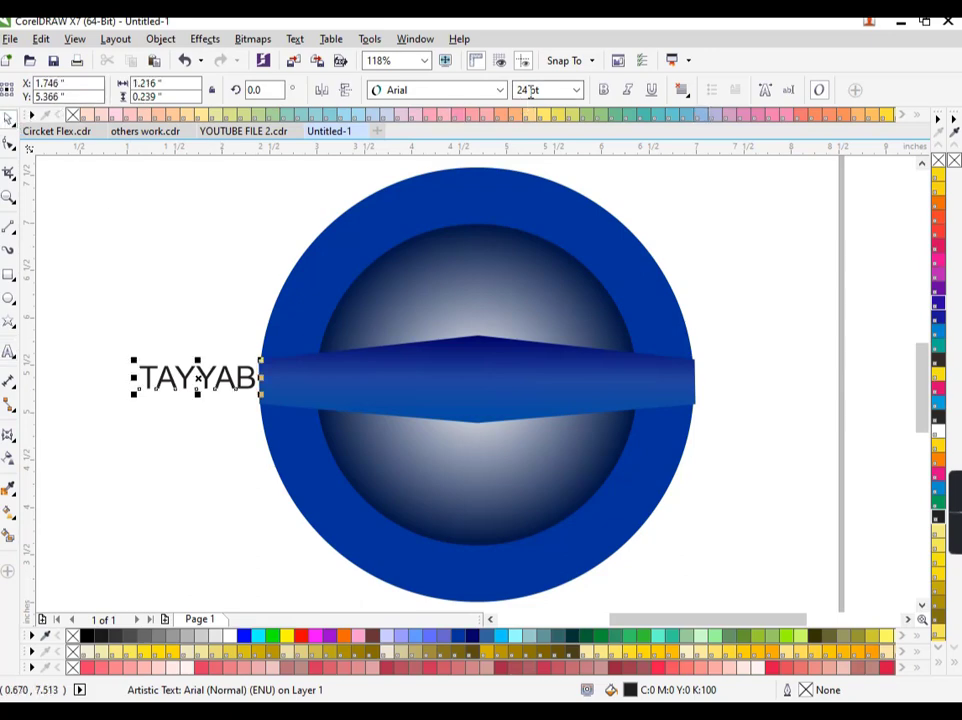
pyautogui.click(603, 90)
pyautogui.moveTo(272, 402); pyautogui.dragTo(425, 423)
pyautogui.moveTo(300, 397); pyautogui.dragTo(480, 340)
# Envelope TAYYAB so its bottom edge follows the band, and fill it white
pyautogui.click(9, 460)
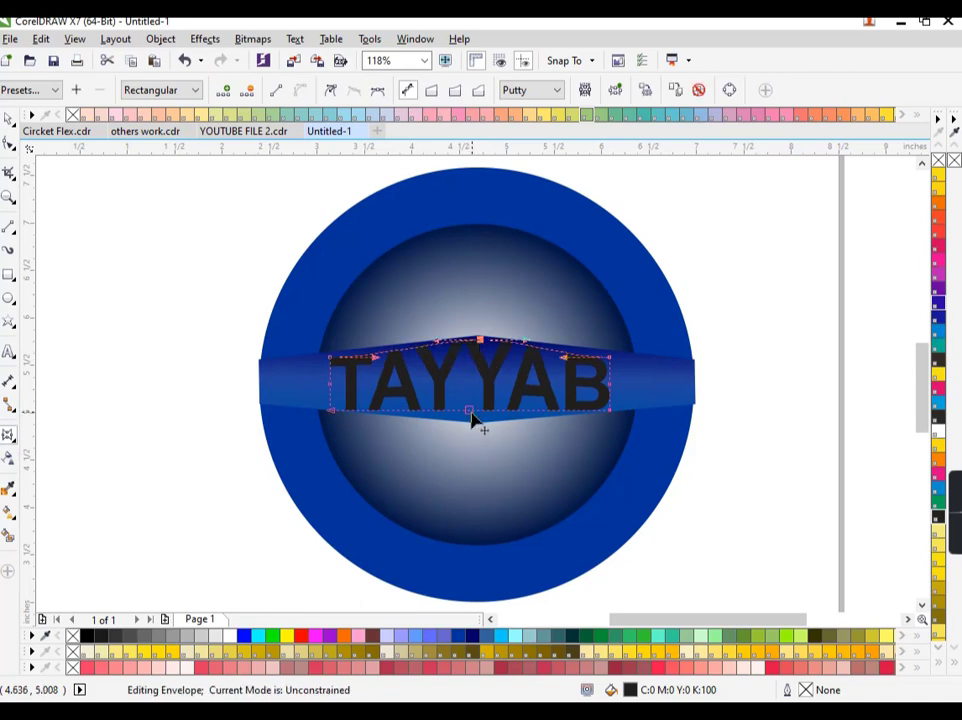
pyautogui.moveTo(471, 412); pyautogui.dragTo(477, 427)
pyautogui.press('space')
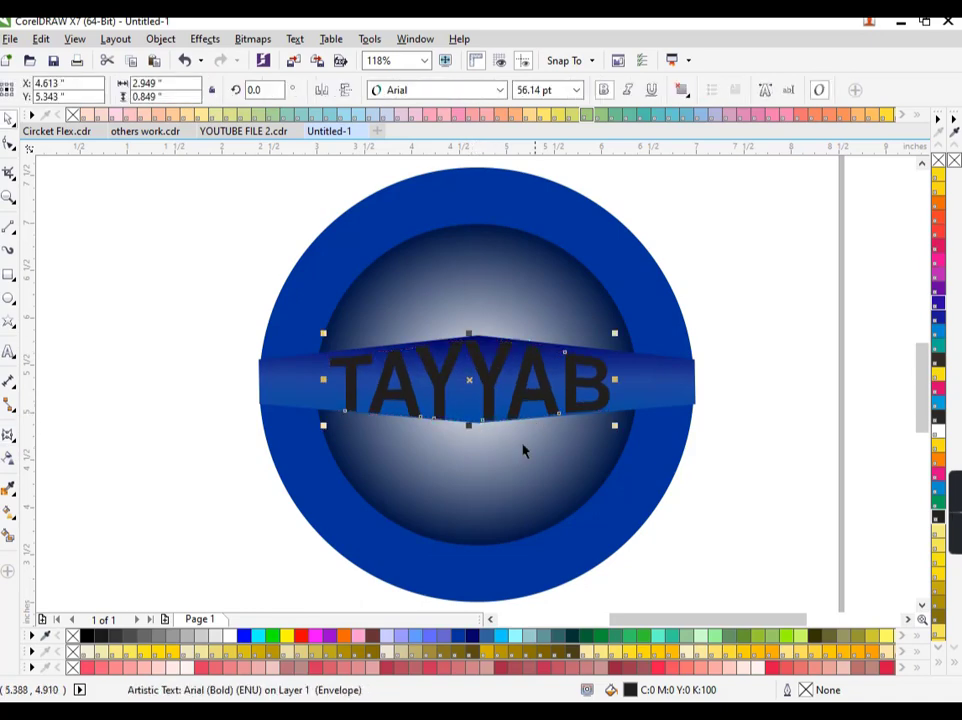
pyautogui.click(231, 637)
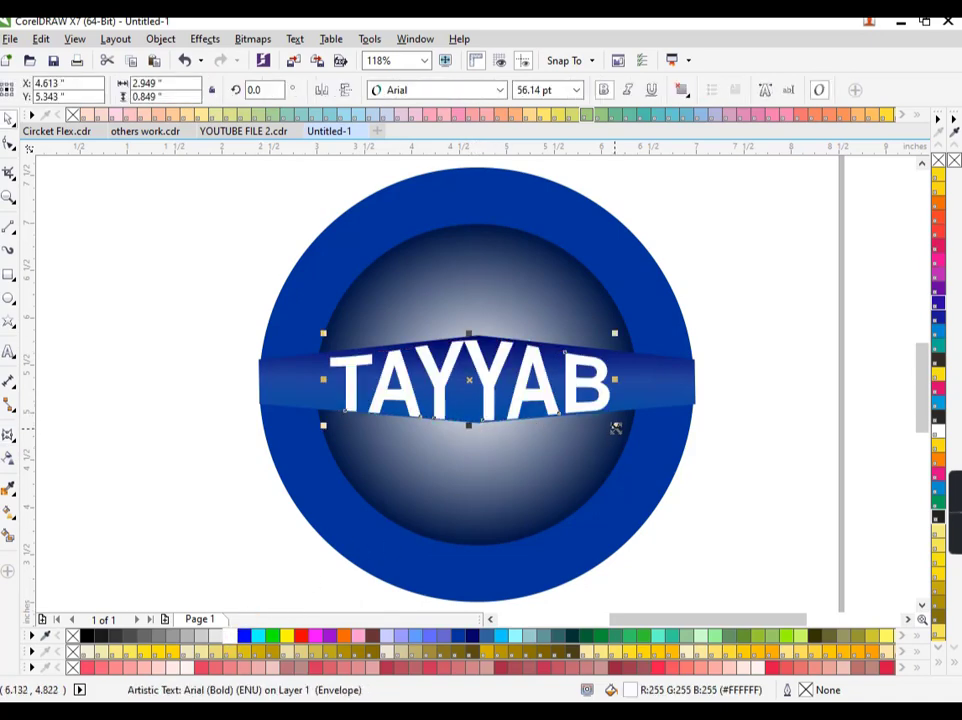
pyautogui.moveTo(616, 428); pyautogui.dragTo(610, 427)
pyautogui.click(181, 374)
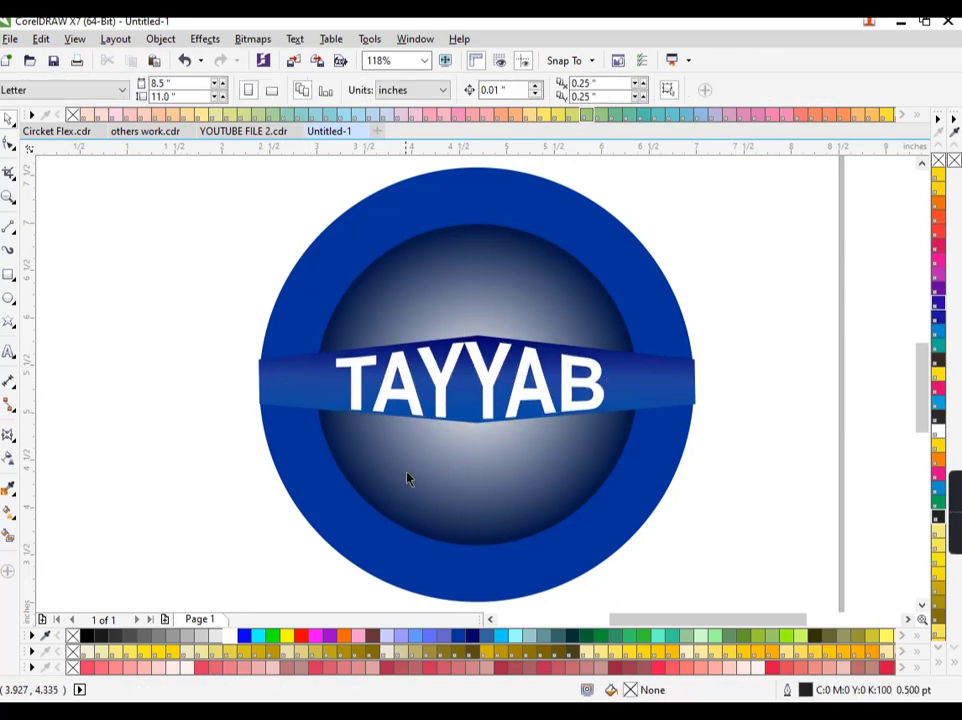
pyautogui.click(300, 391)
pyautogui.scroll(-3, 475, 418)
pyautogui.click(645, 457)
pyautogui.scroll(3, 643, 457)
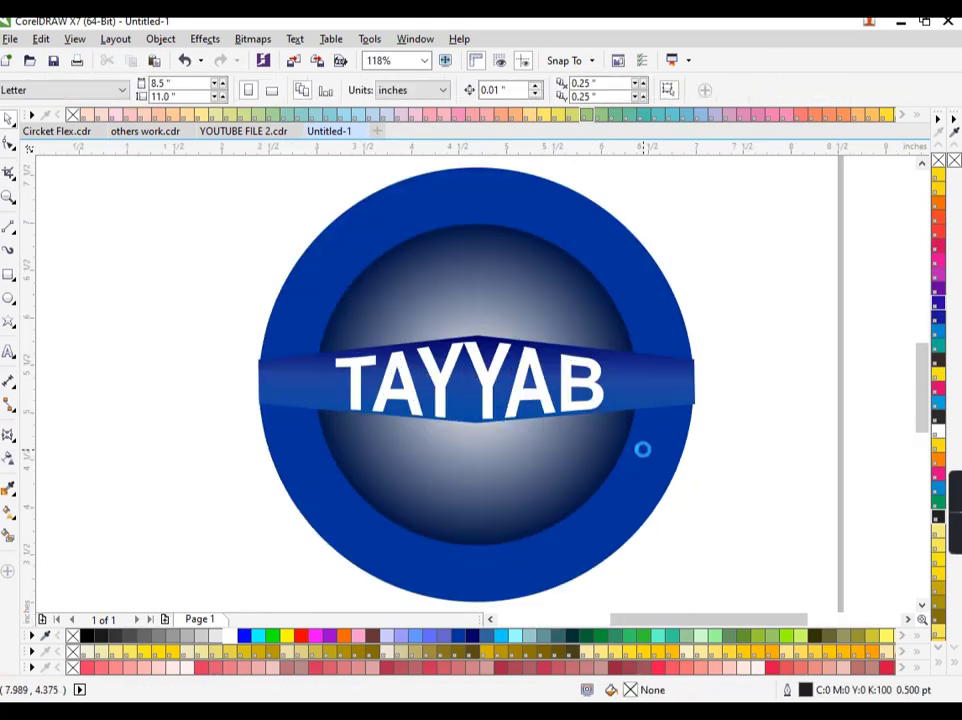
pyautogui.click(14, 357)
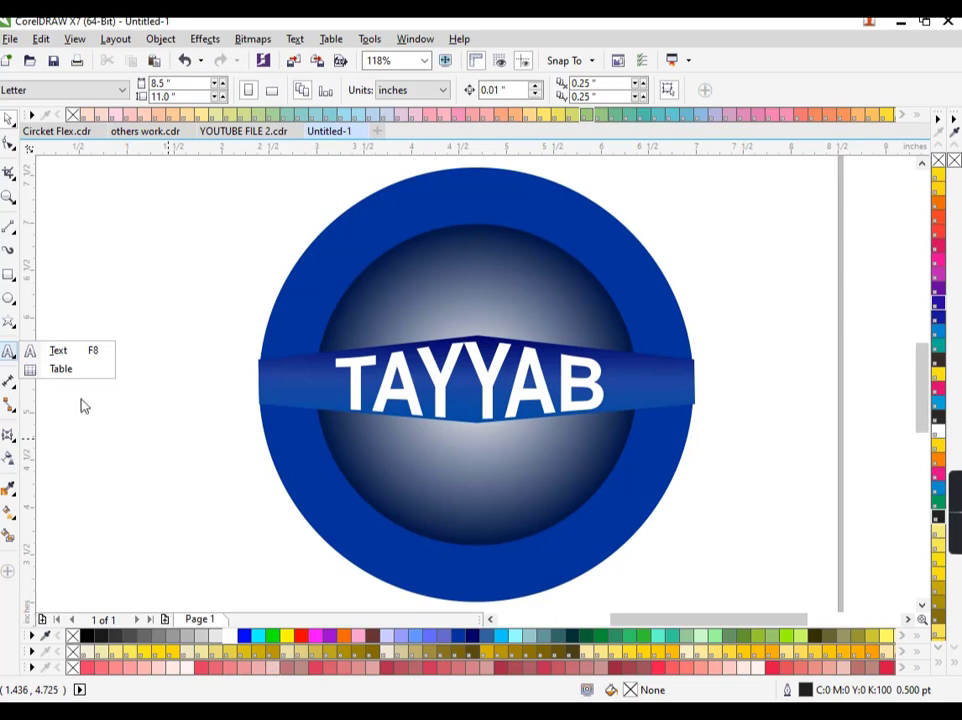
pyautogui.click(60, 350)
pyautogui.click(107, 362)
pyautogui.write('TA')
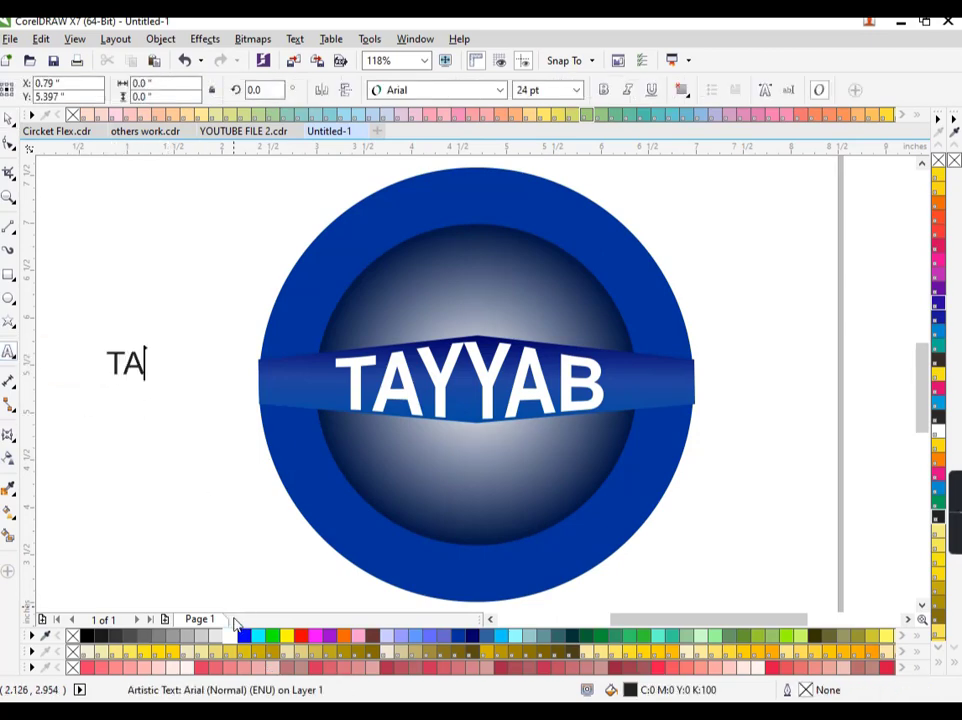
pyautogui.write('YYAB')
pyautogui.press('BackSpace')
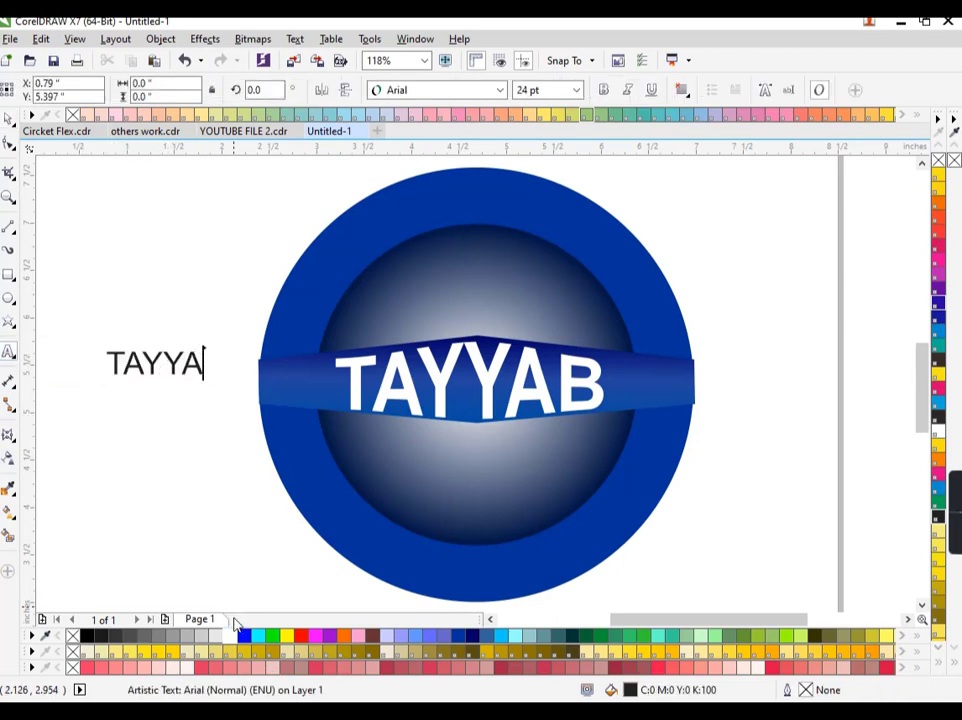
pyautogui.press('BackSpace')
pyautogui.press('BackSpace')
pyautogui.press('BackSpace')
pyautogui.press('BackSpace')
pyautogui.press('BackSpace')
pyautogui.write('NW')
pyautogui.press('BackSpace')
pyautogui.write('EW')
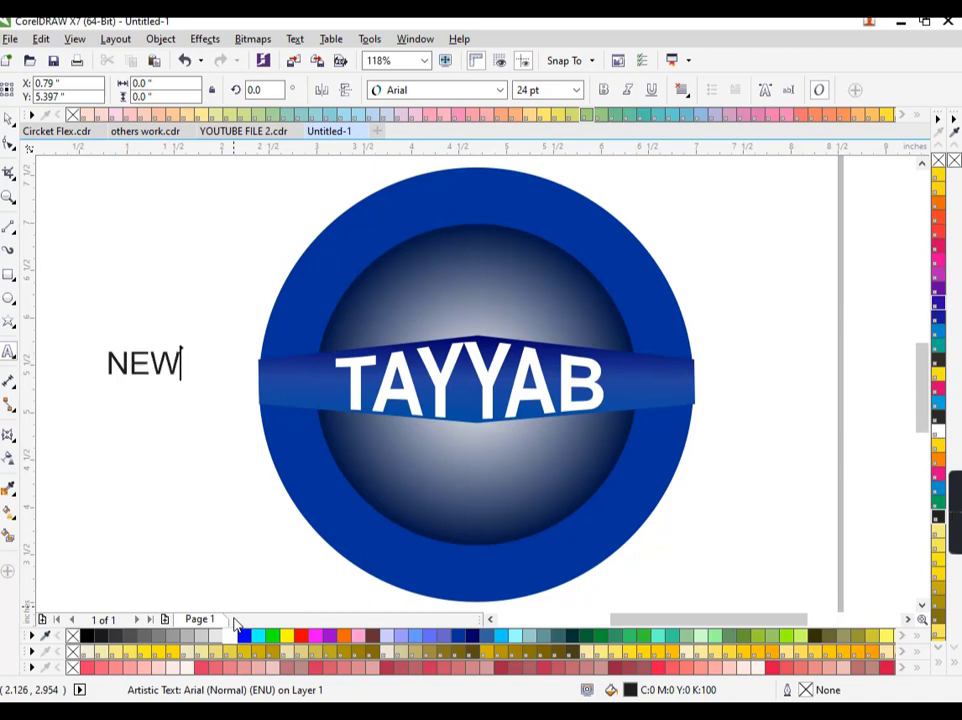
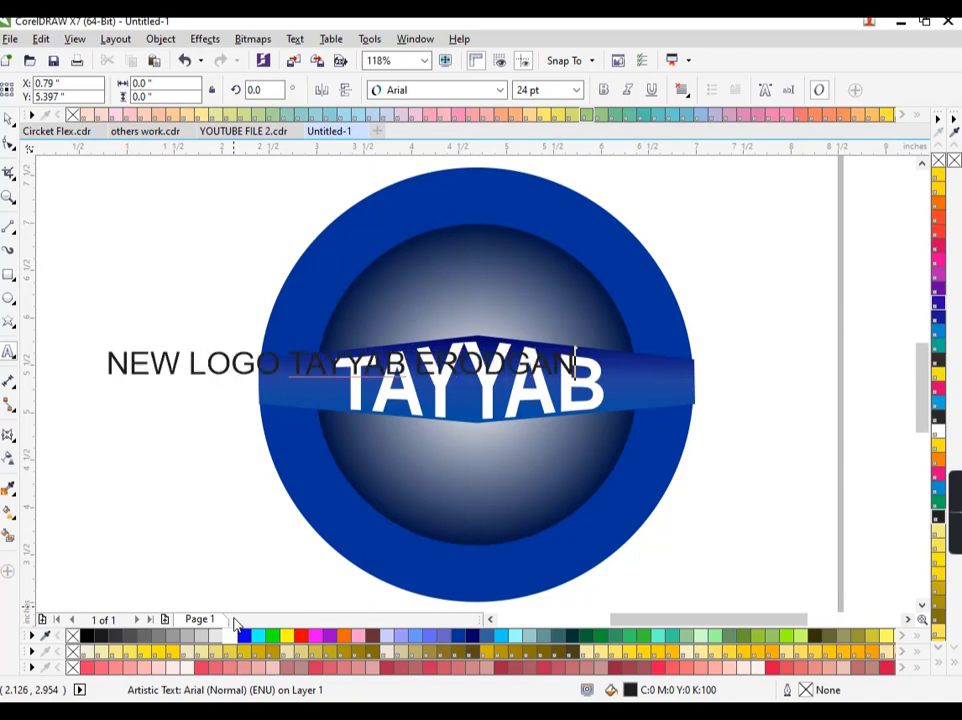
# Bold the heading, move it over the circle's top, and select the circle with it
pyautogui.click(203, 606)
pyautogui.click(603, 91)
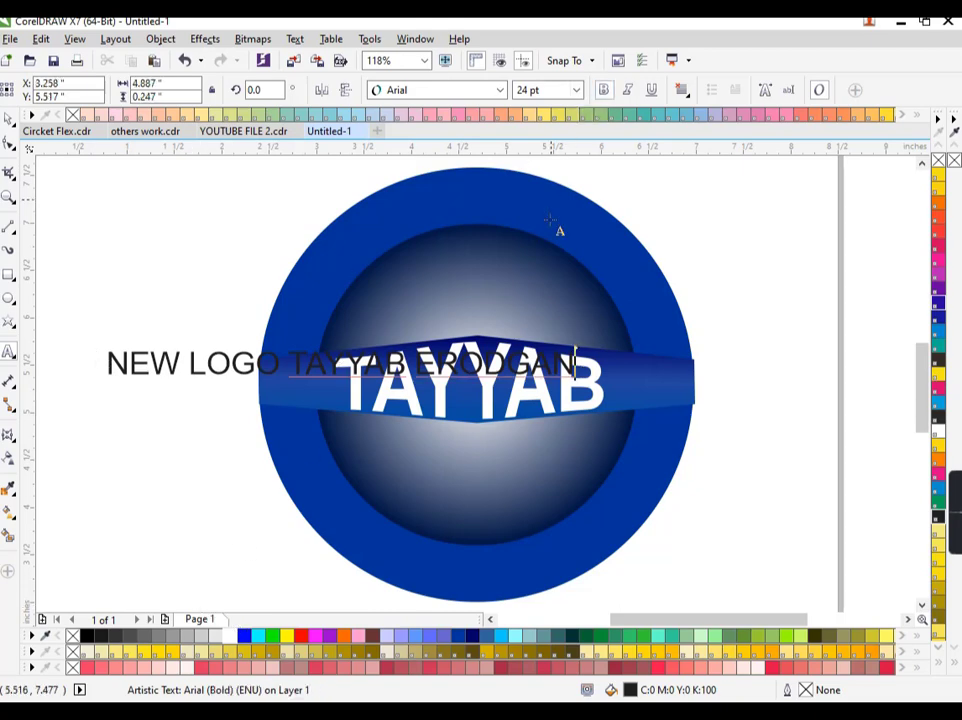
pyautogui.click(10, 121)
pyautogui.click(603, 90)
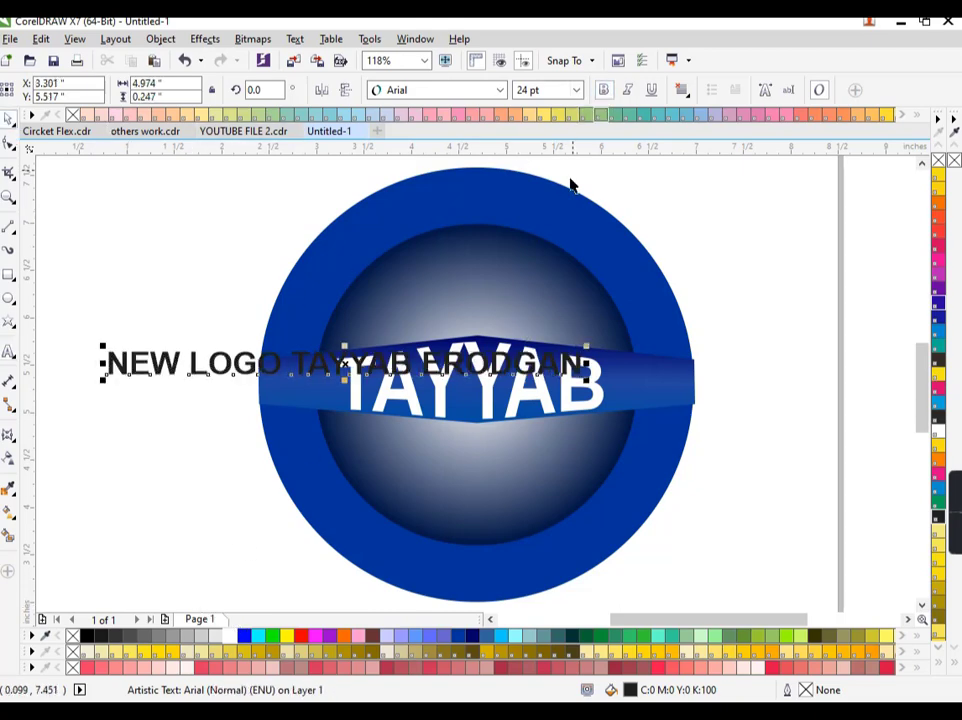
pyautogui.moveTo(343, 362); pyautogui.dragTo(481, 253)
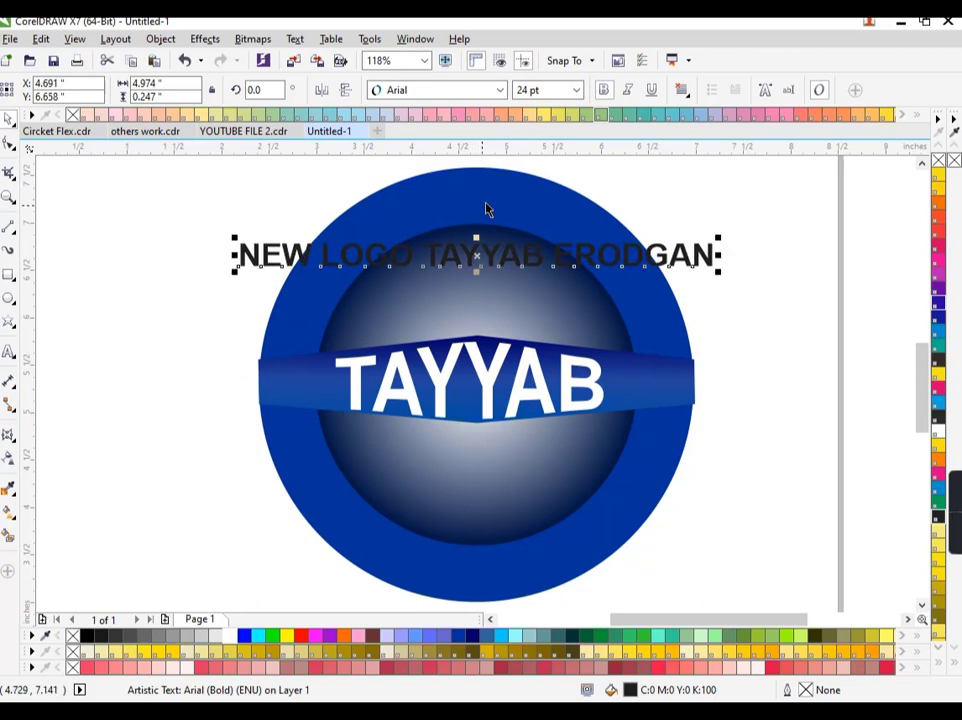
pyautogui.keyDown('shift'); pyautogui.click(459, 178); pyautogui.keyUp('shift')
pyautogui.click(295, 39)
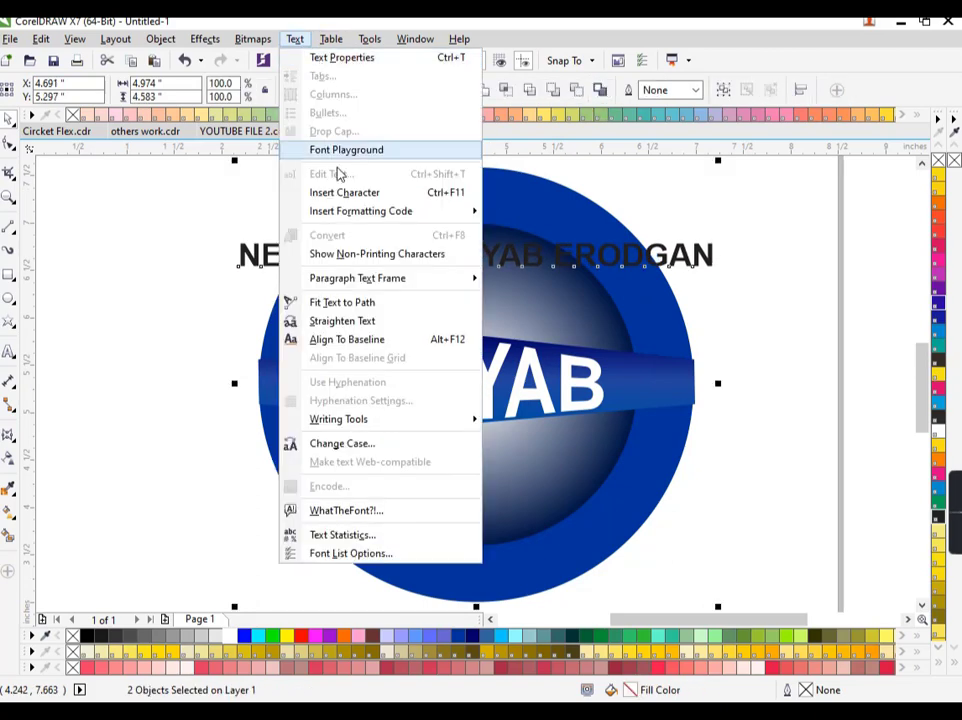
# Fit the heading to the circle's path and offset it -0.33" inward onto the ring
pyautogui.click(325, 301)
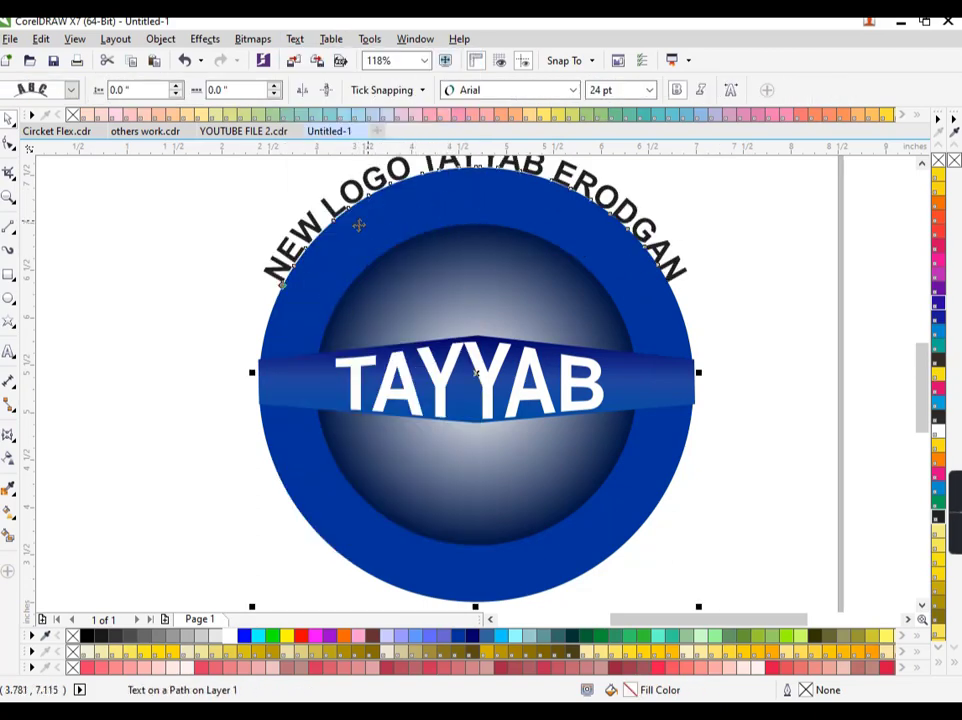
pyautogui.moveTo(278, 289); pyautogui.dragTo(298, 321)
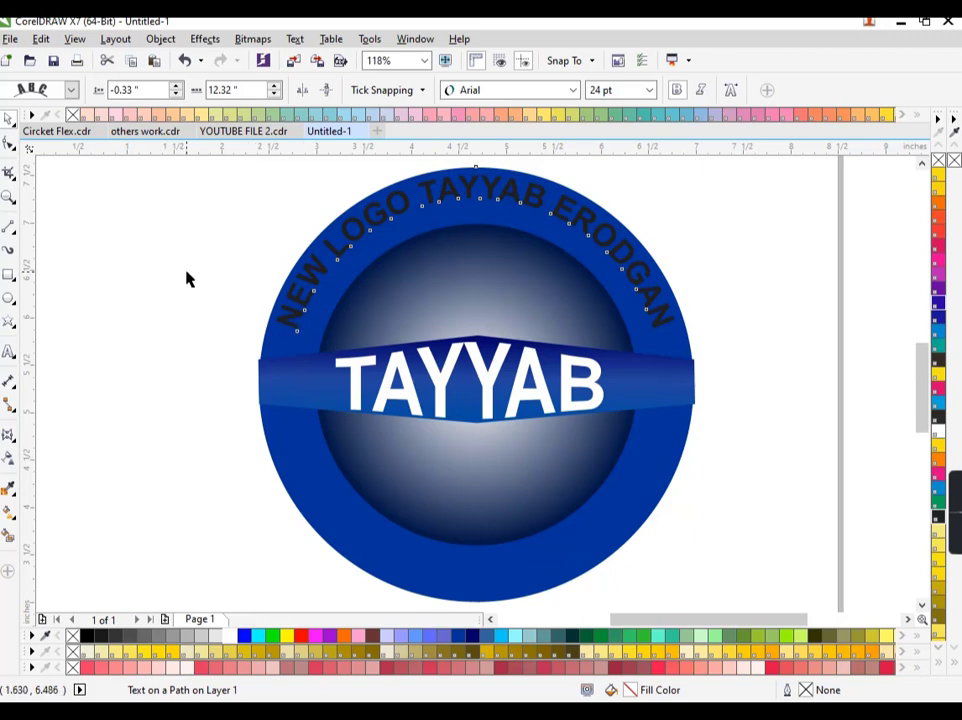
pyautogui.press('space')
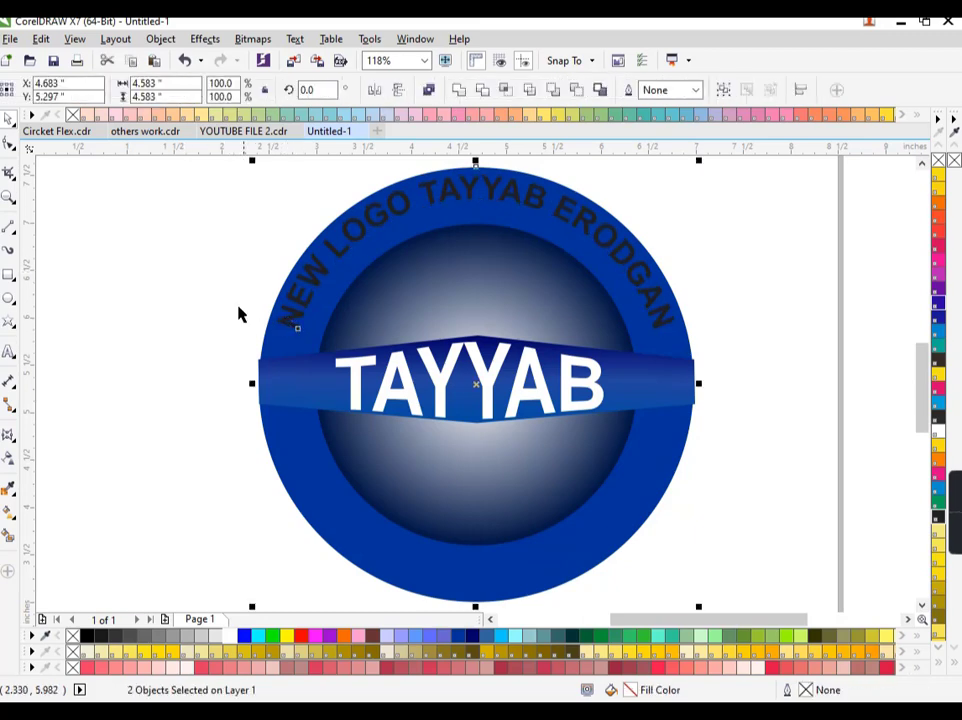
pyautogui.click(117, 215)
pyautogui.click(291, 322)
pyautogui.click(230, 635)
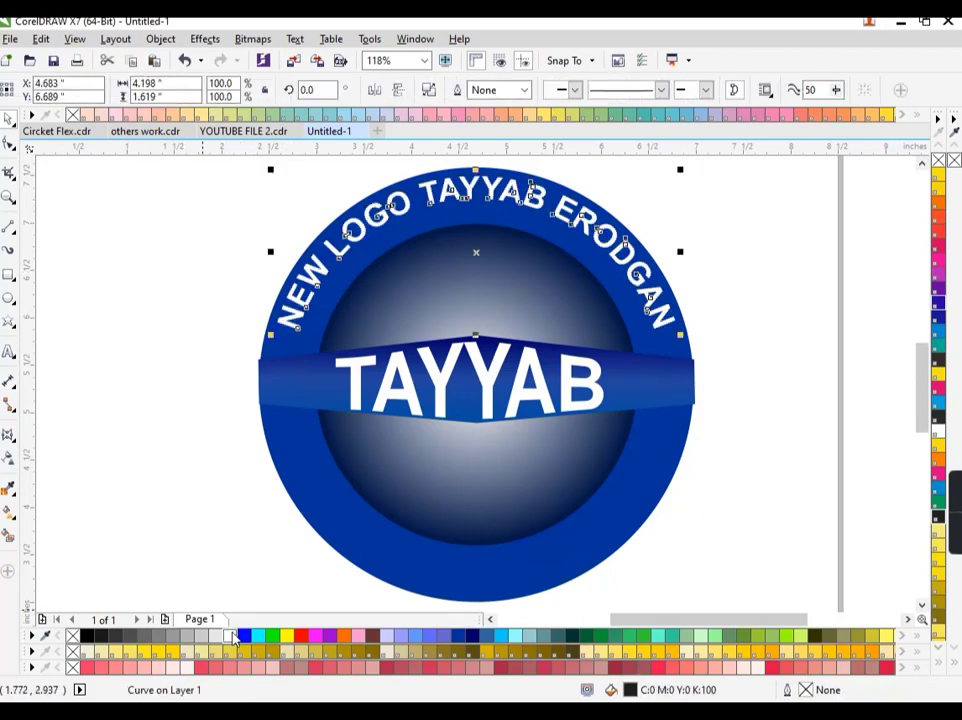
pyautogui.press('Escape')
pyautogui.click(661, 324)
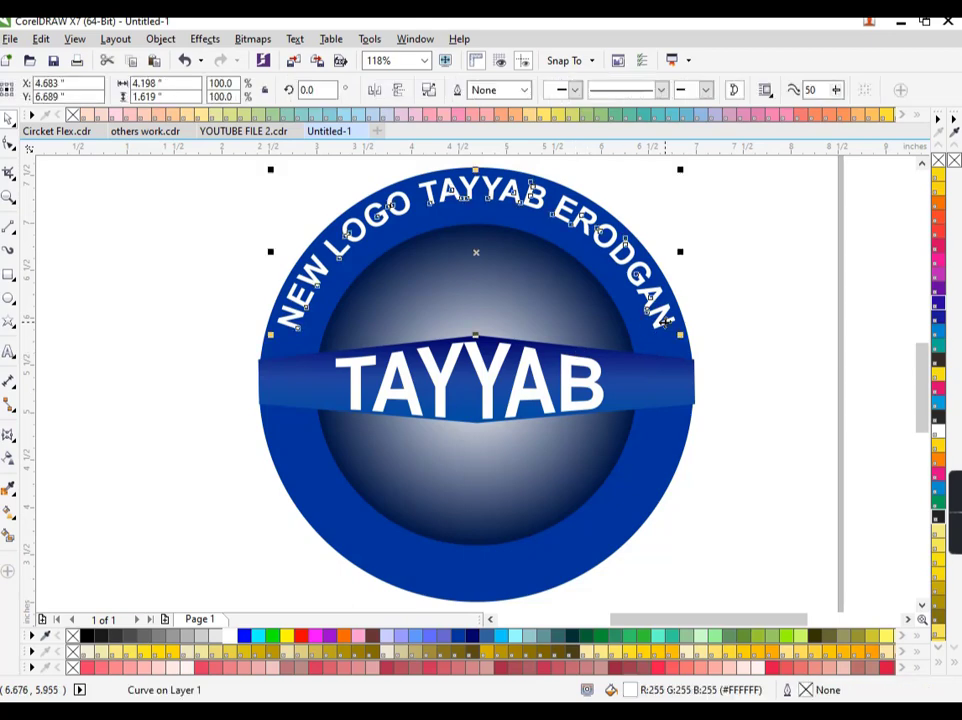
pyautogui.press('Down')
pyautogui.press('Left')
pyautogui.press('Down')
pyautogui.press('Down')
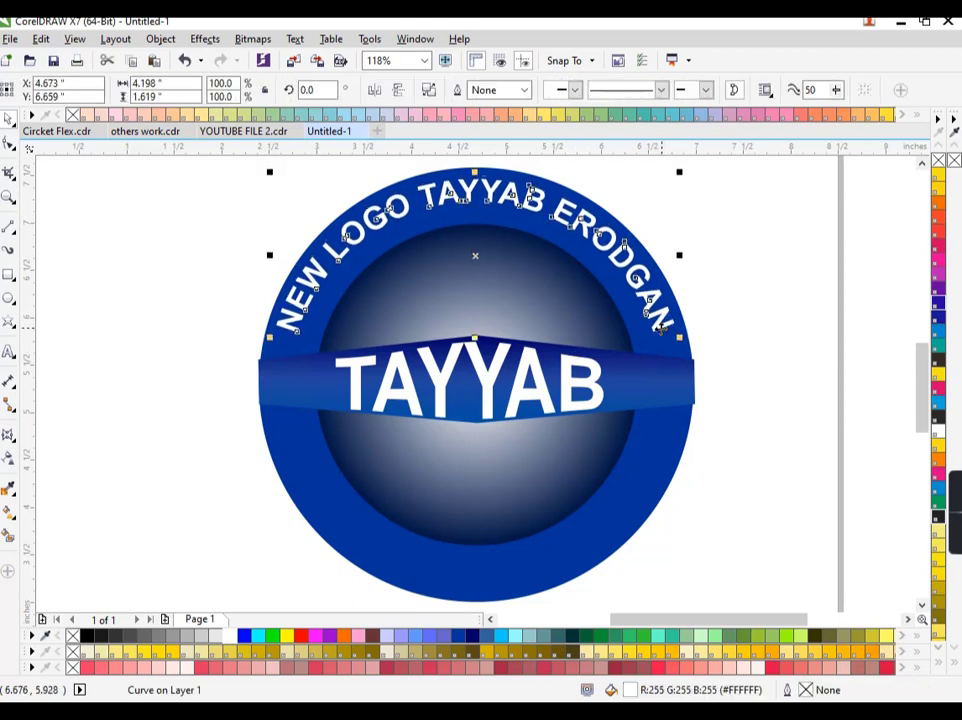
pyautogui.click(740, 328)
pyautogui.click(740, 328)
# Draw a small white, outline-free five-pointed star at the band's left end
pyautogui.click(10, 322)
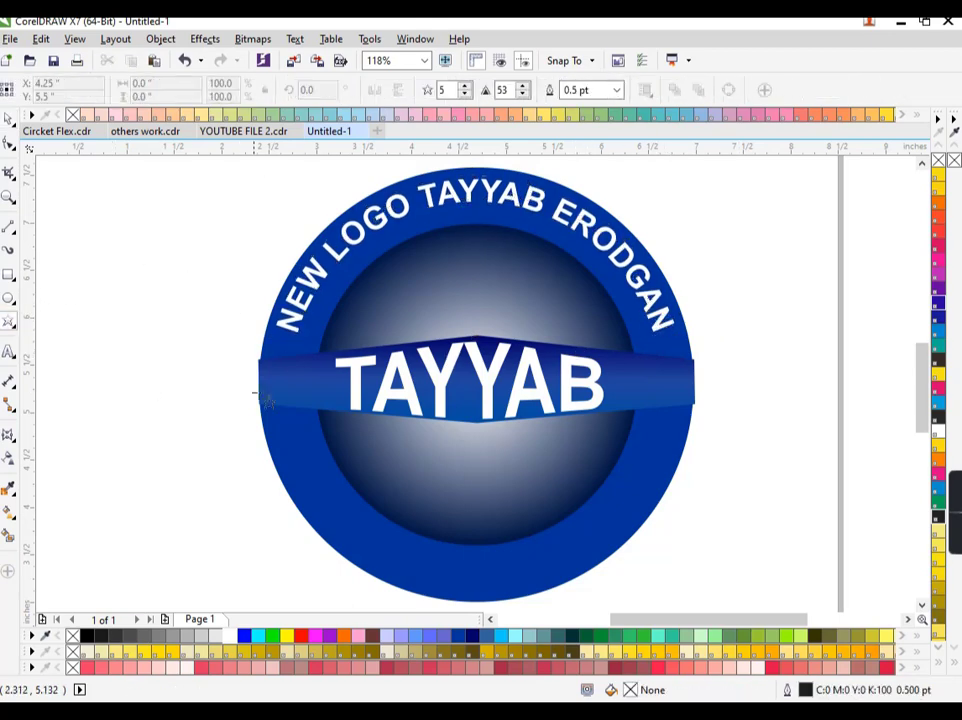
pyautogui.moveTo(280, 368); pyautogui.dragTo(310, 397)
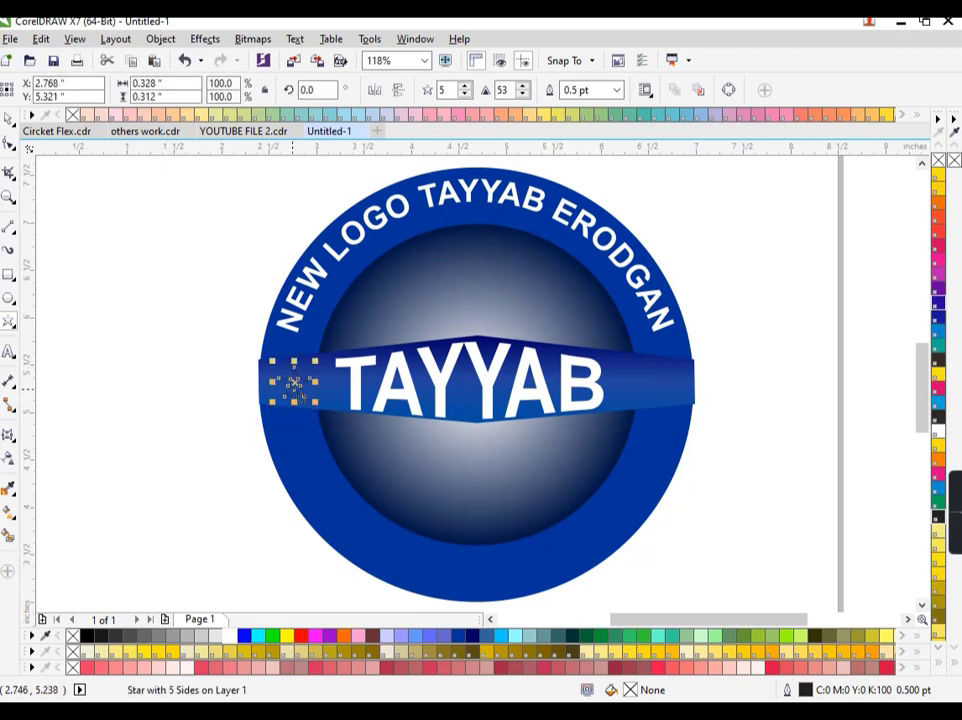
pyautogui.click(230, 636)
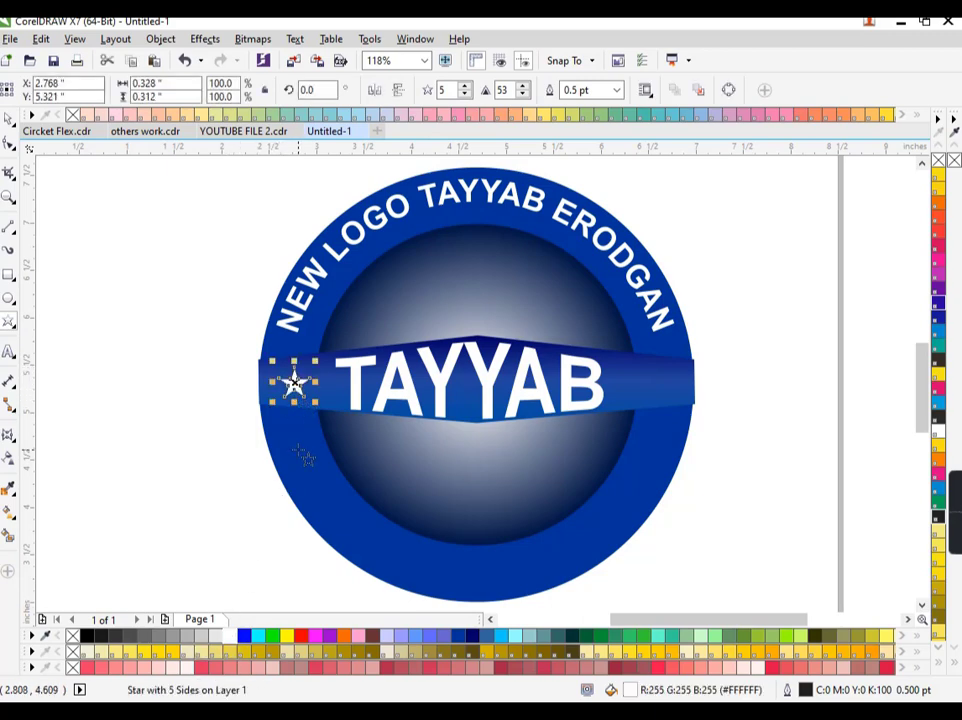
pyautogui.press('Left')
pyautogui.rightClick(73, 636)
pyautogui.press('Left')
pyautogui.press('Left')
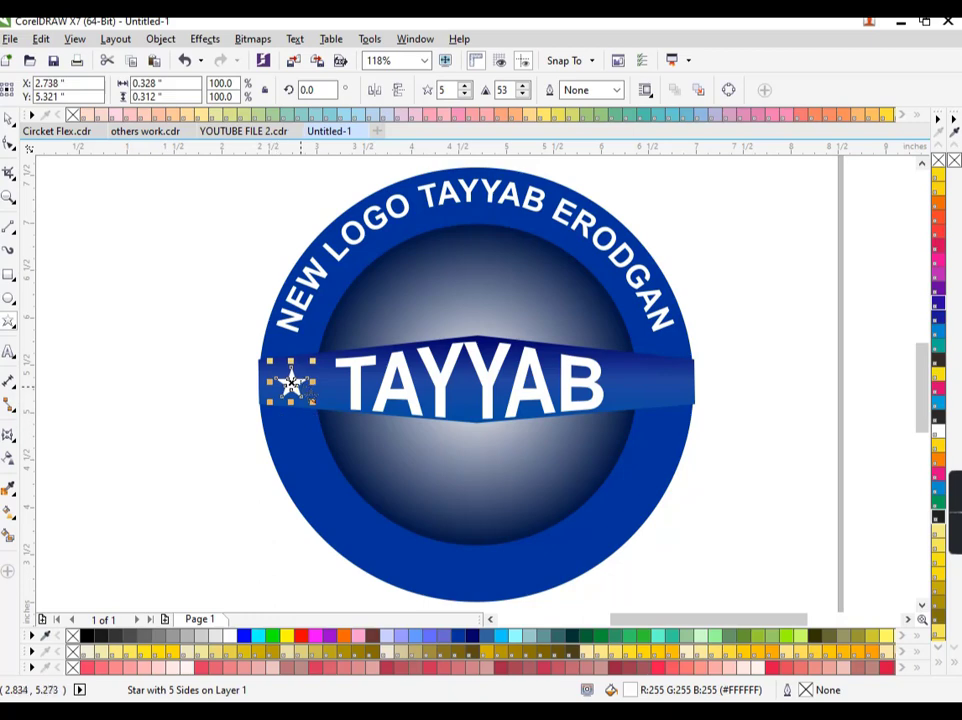
pyautogui.scroll(3, 291, 383)
pyautogui.moveTo(290, 386); pyautogui.dragTo(482, 379)
pyautogui.scroll(-5, 280, 383)
# Place a copy of the star at the band's right end
pyautogui.rightClick(482, 379)
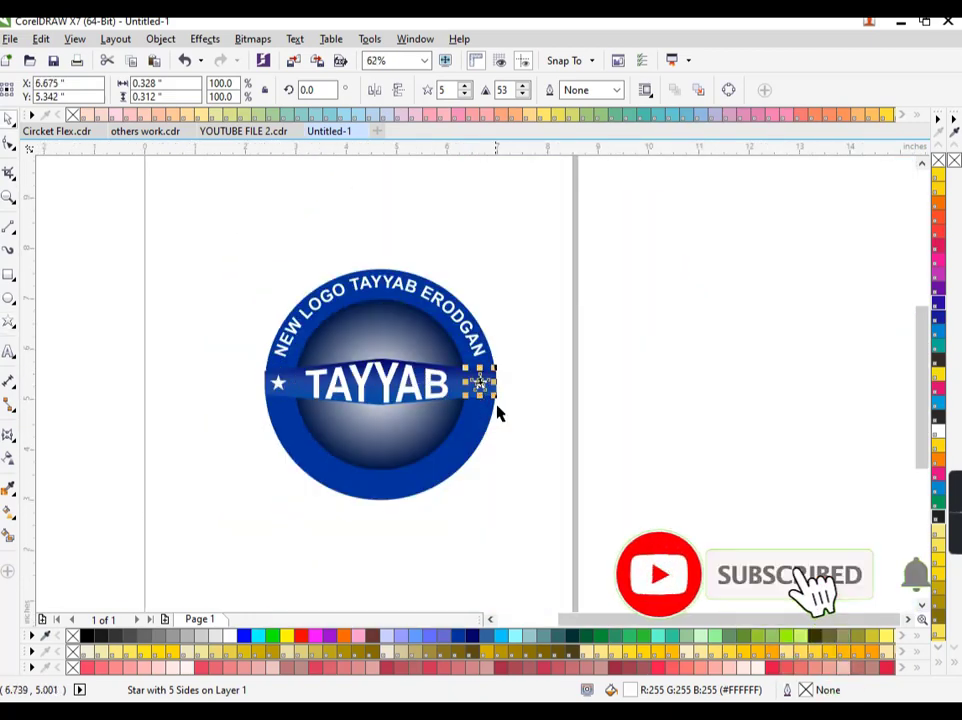
pyautogui.press('Right')
pyautogui.press('Right')
pyautogui.click(525, 437)
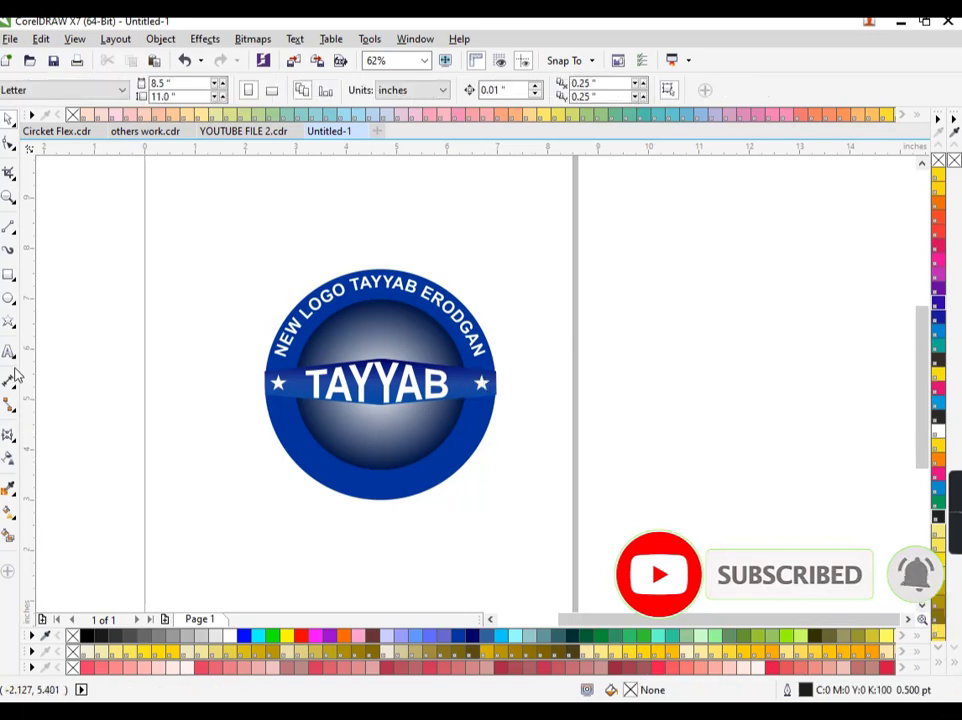
pyautogui.click(8, 352)
pyautogui.click(169, 418)
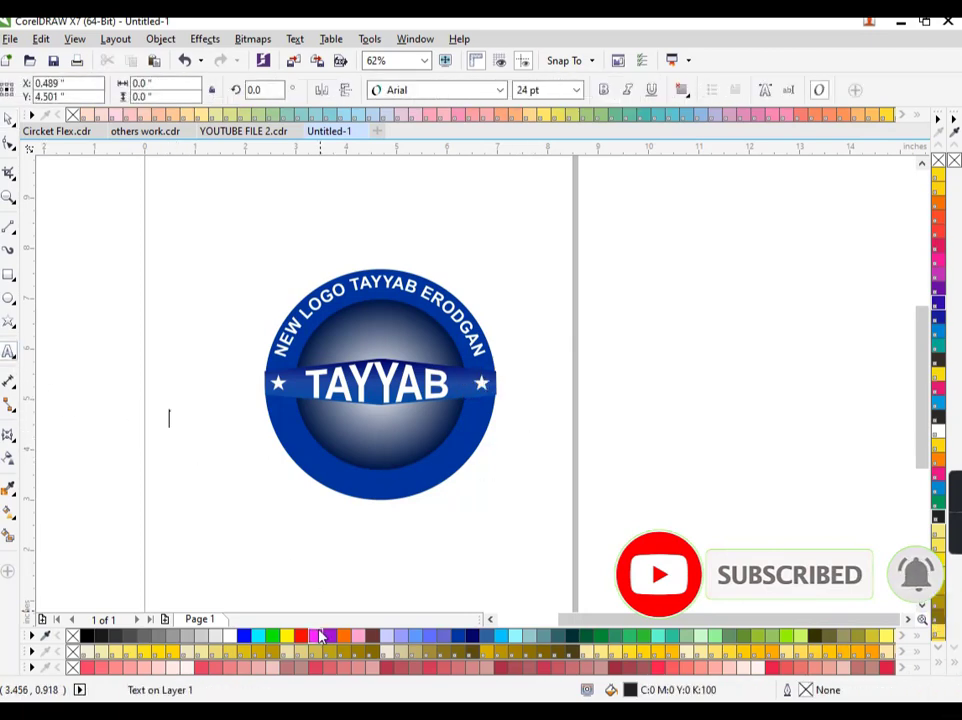
# Type the phone number caption and move it below the badge
pyautogui.write('+92-')
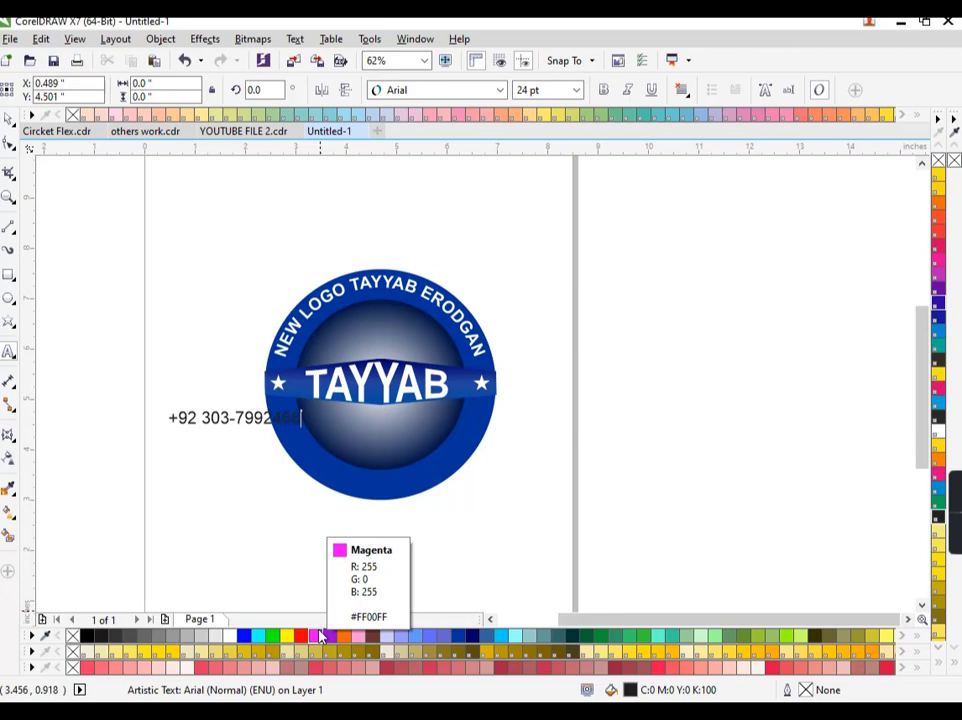
pyautogui.click(8, 117)
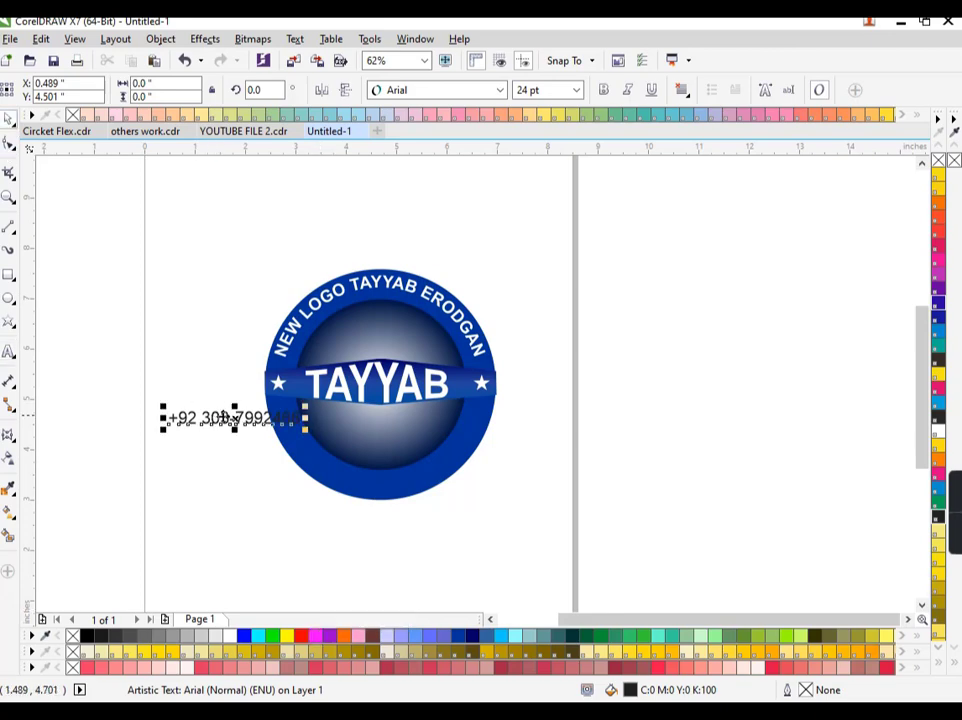
pyautogui.moveTo(235, 420); pyautogui.dragTo(352, 527)
pyautogui.press('F4')
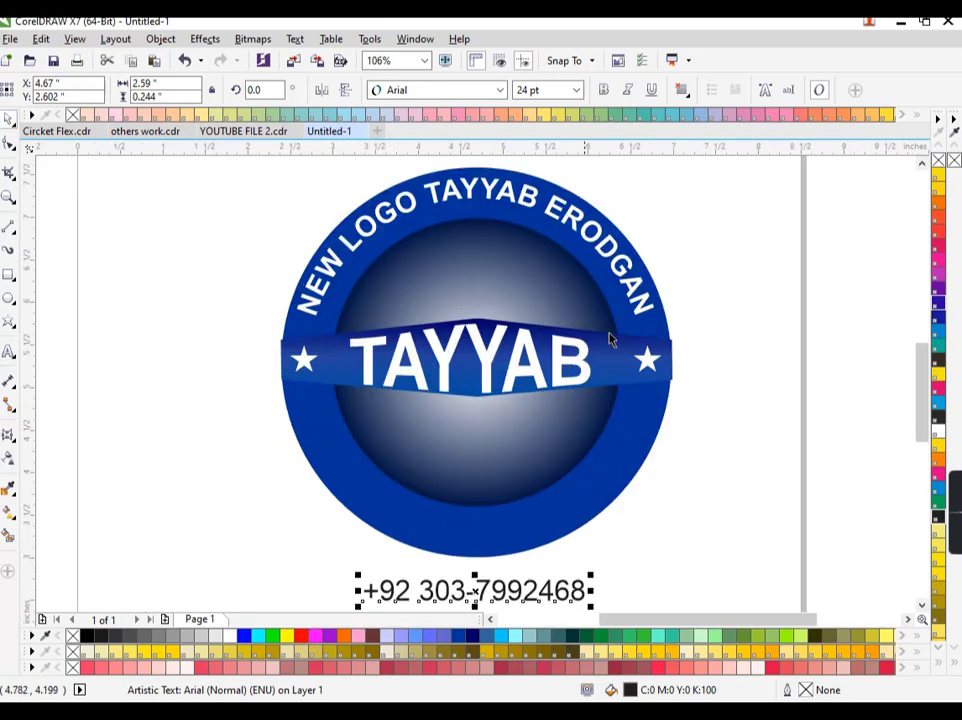
# Make the phone number bold and mirror it vertically and horizontally so it reads upside down
pyautogui.click(603, 90)
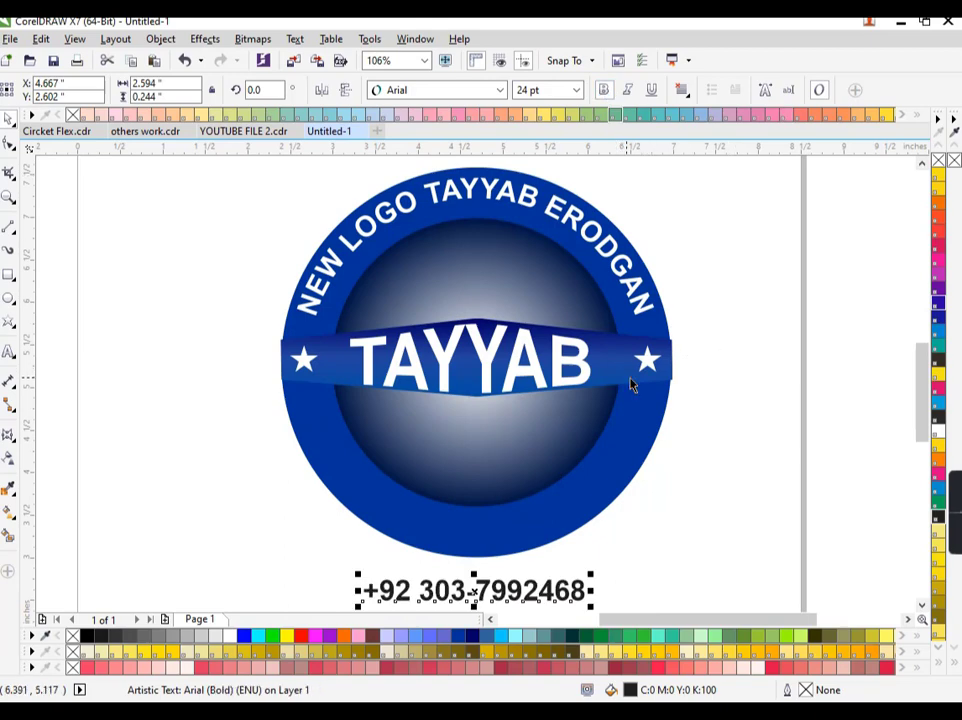
pyautogui.click(344, 90)
pyautogui.click(321, 90)
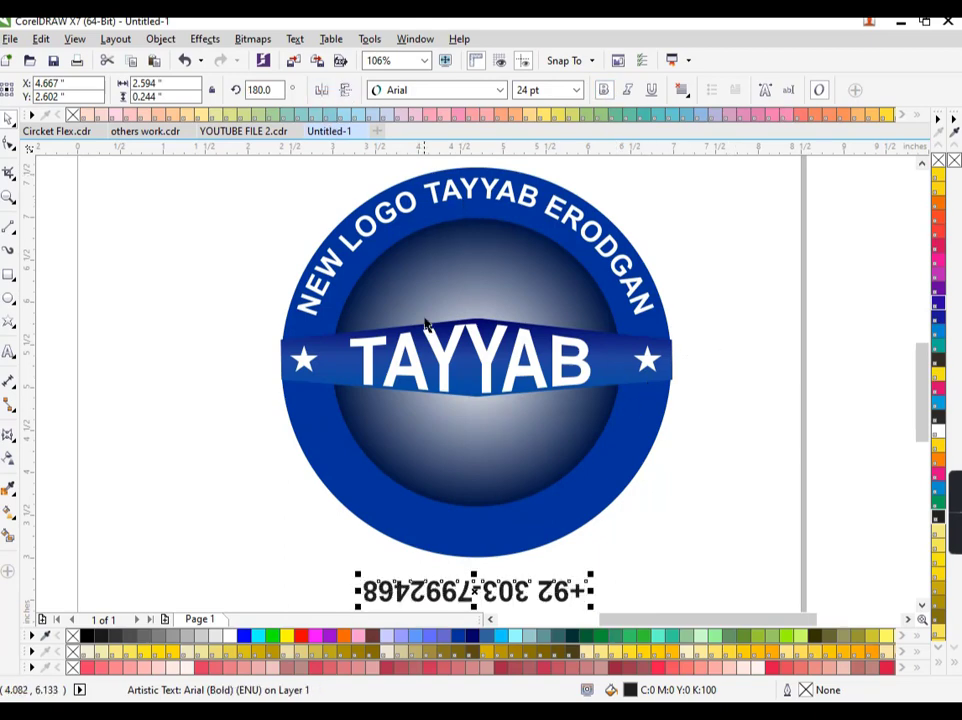
# Fit the phone number to the bottom of the outer circle and convert it to curves
pyautogui.click(295, 38)
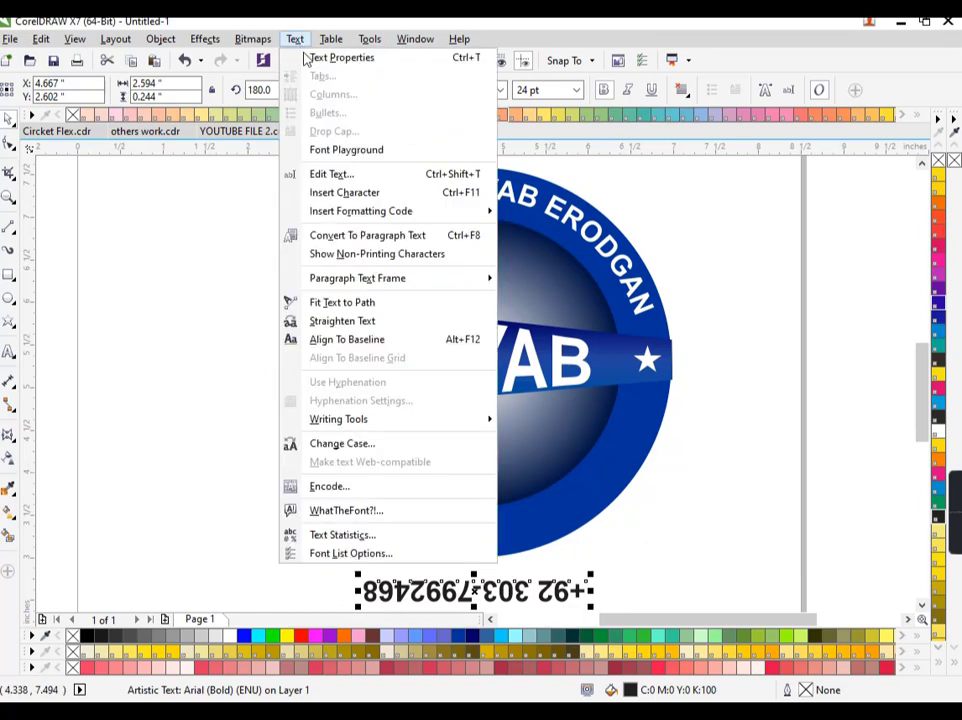
pyautogui.click(343, 302)
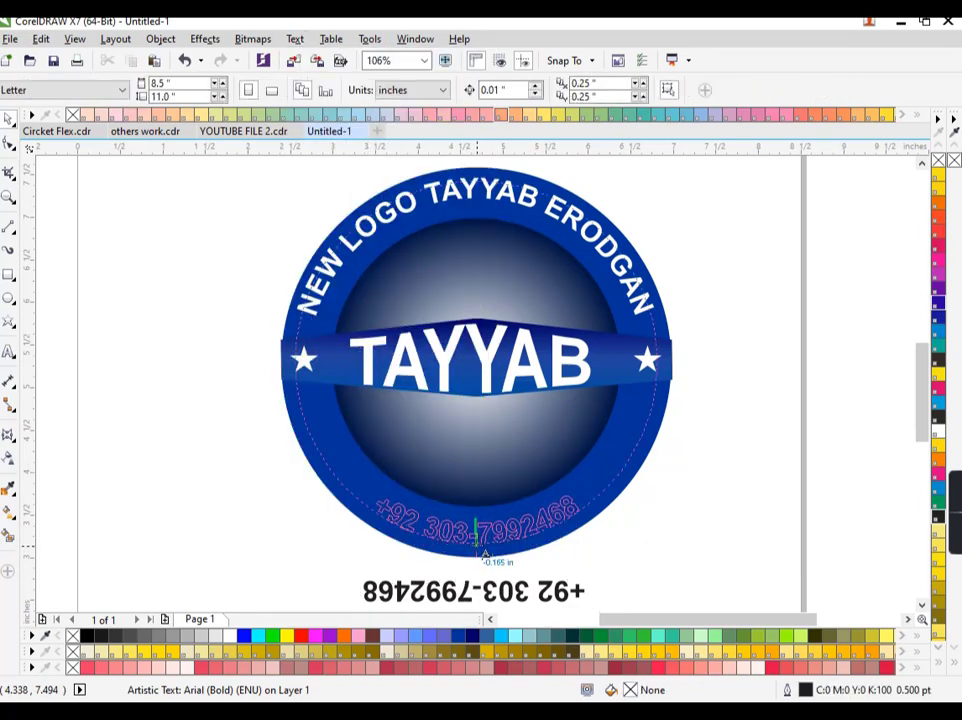
pyautogui.click(479, 550)
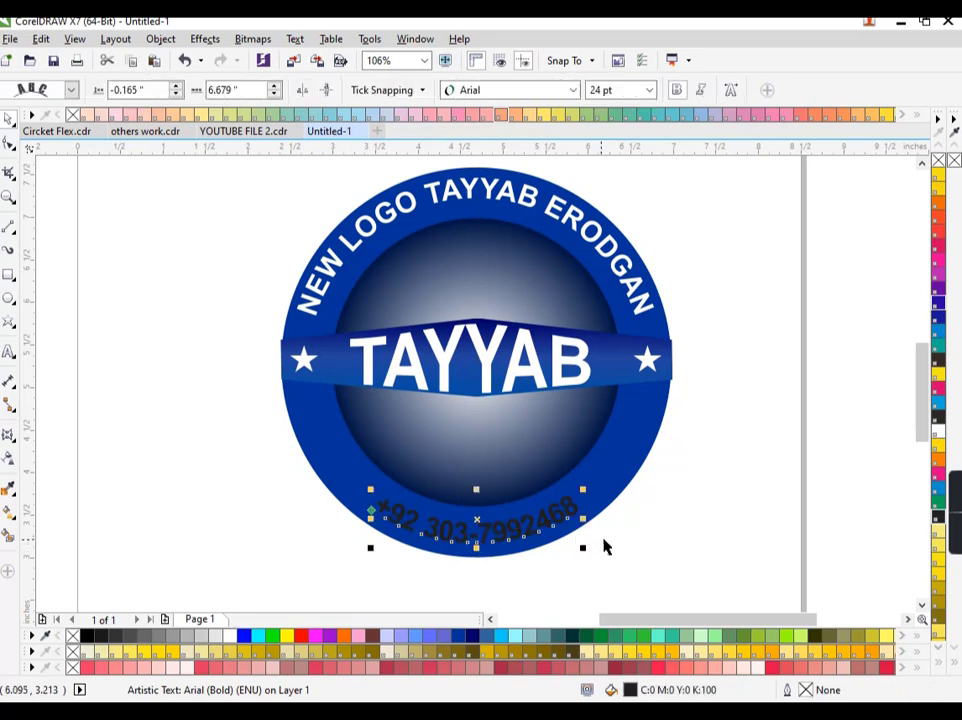
pyautogui.hotkey('ctrl', 'q')
# Fill the curved phone number white
pyautogui.click(221, 581)
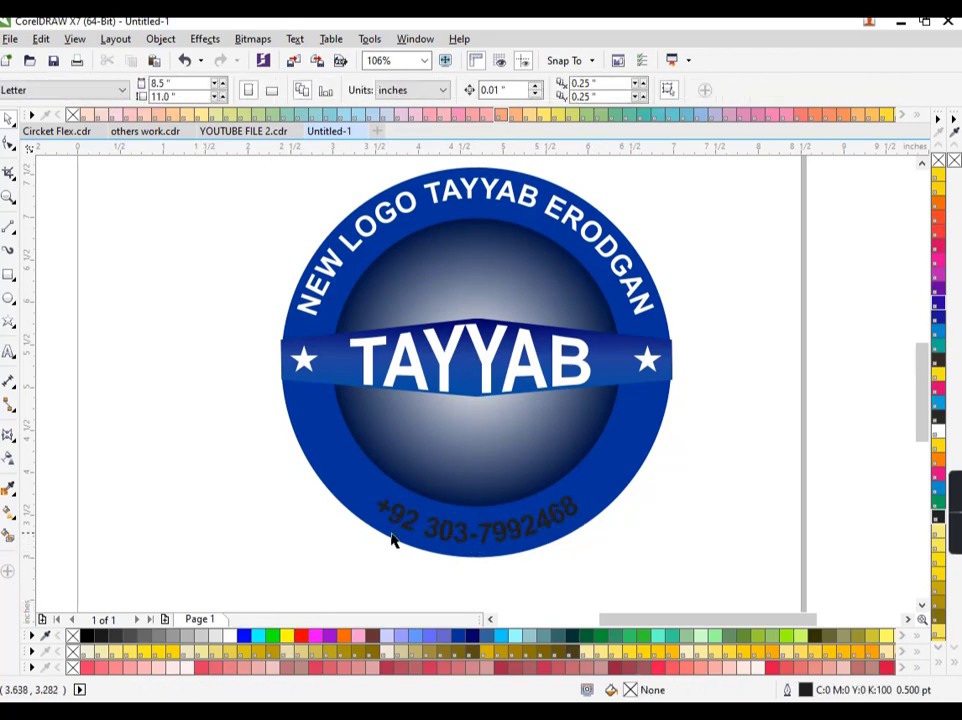
pyautogui.click(395, 531)
pyautogui.click(404, 525)
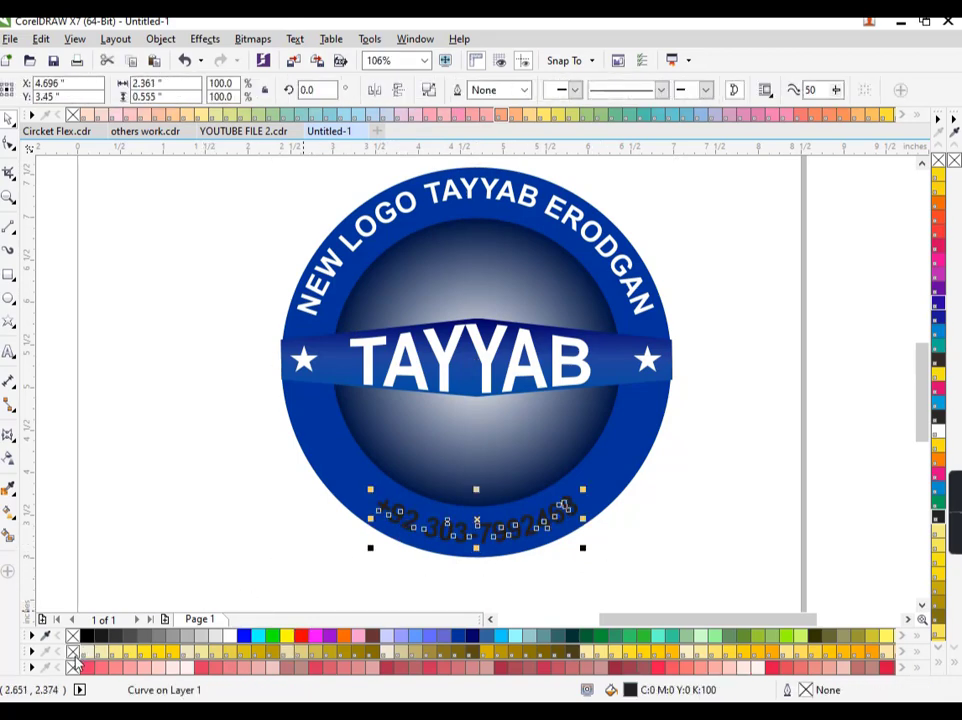
pyautogui.click(233, 640)
pyautogui.click(210, 571)
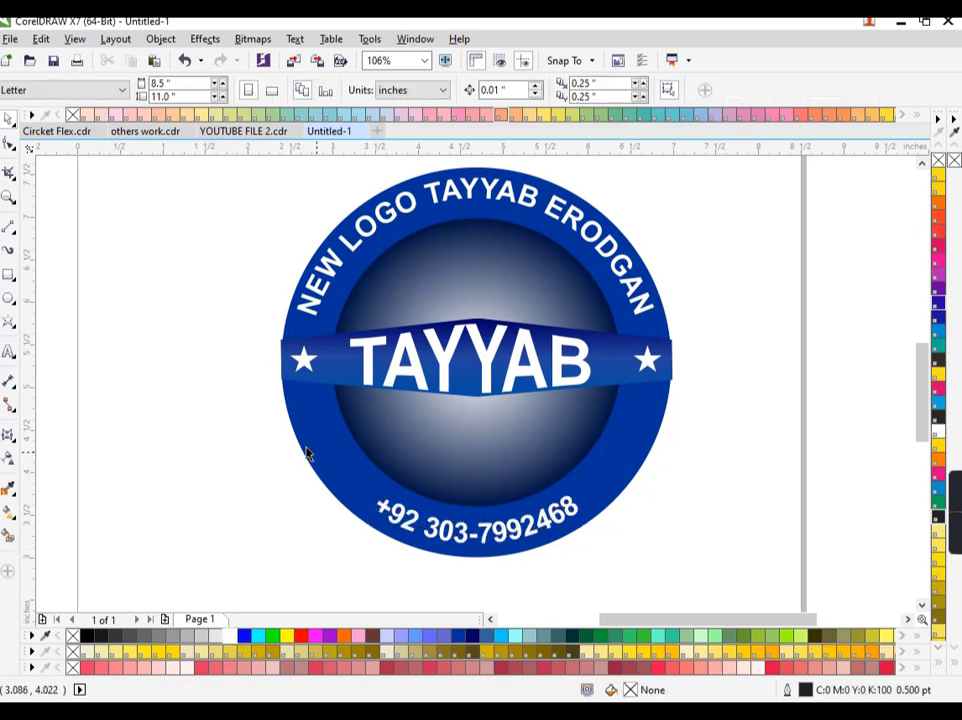
# Draw a small white star on the left side of the ring
pyautogui.click(9, 322)
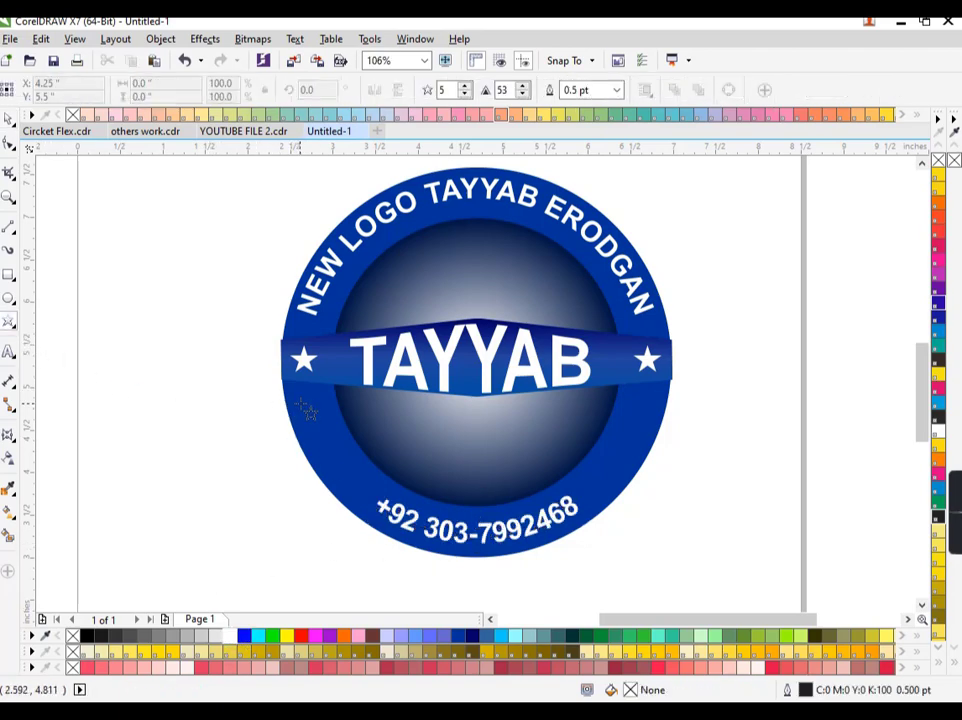
pyautogui.moveTo(313, 410); pyautogui.dragTo(327, 437)
pyautogui.scroll(2, 330, 425)
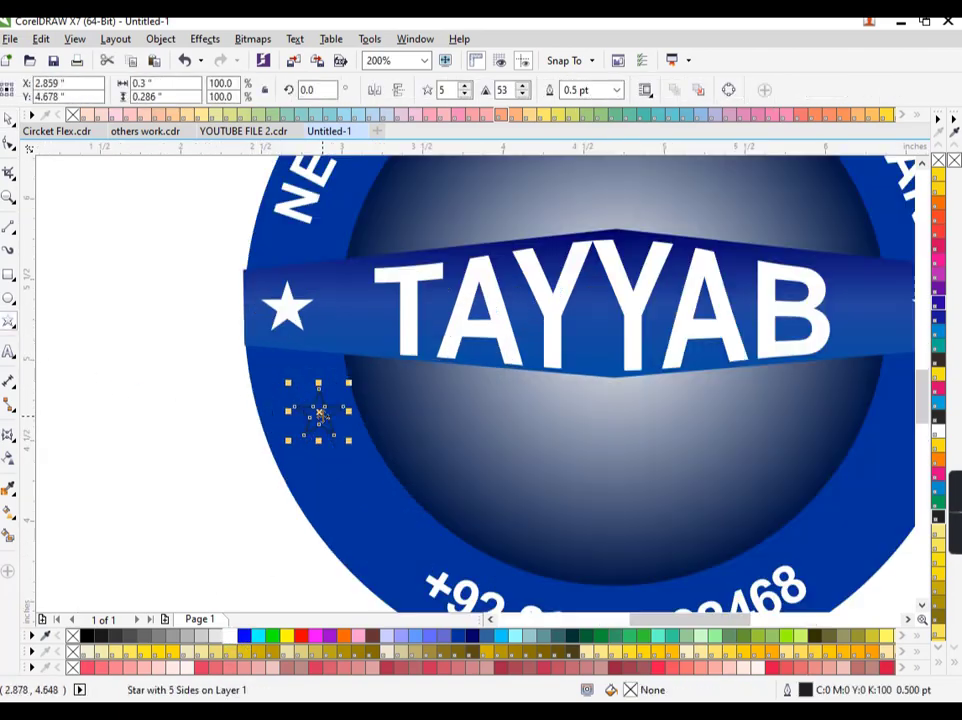
pyautogui.click(233, 640)
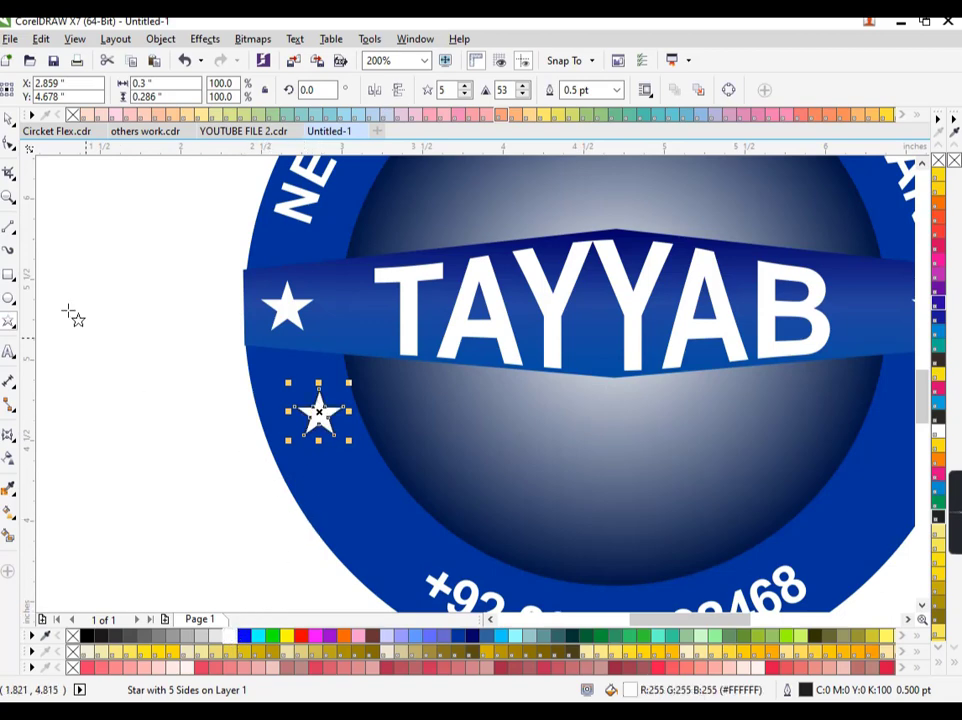
pyautogui.click(160, 545)
# Drop copies of the star down the left ring to make three, then shrink them slightly
pyautogui.press('space')
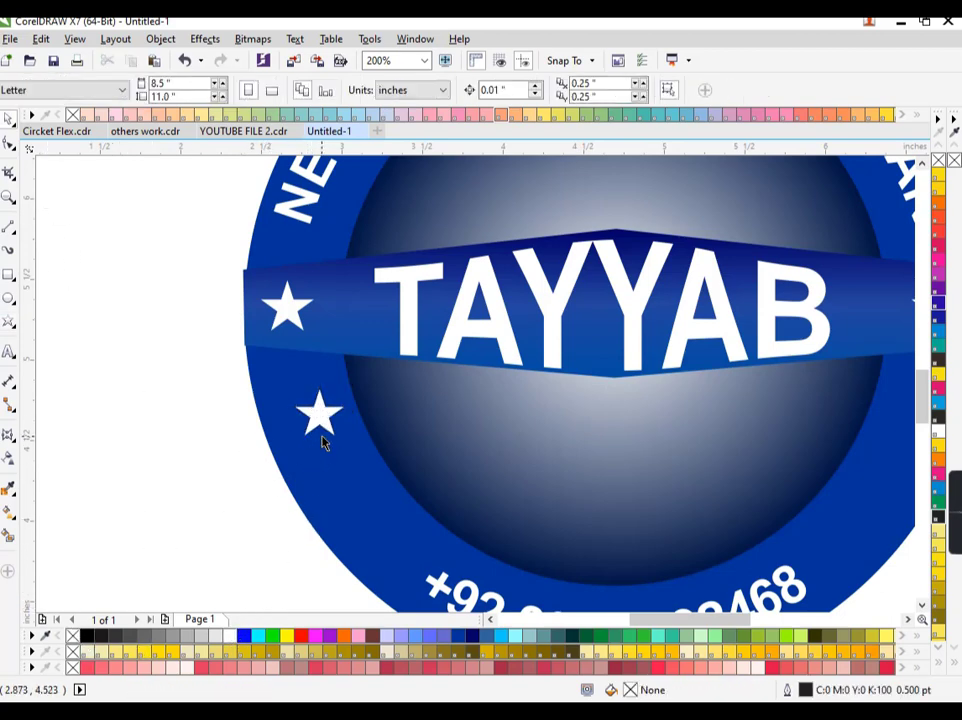
pyautogui.click(318, 413)
pyautogui.moveTo(318, 413); pyautogui.dragTo(371, 540)
pyautogui.rightClick(337, 486)
pyautogui.scroll(-2, 371, 540)
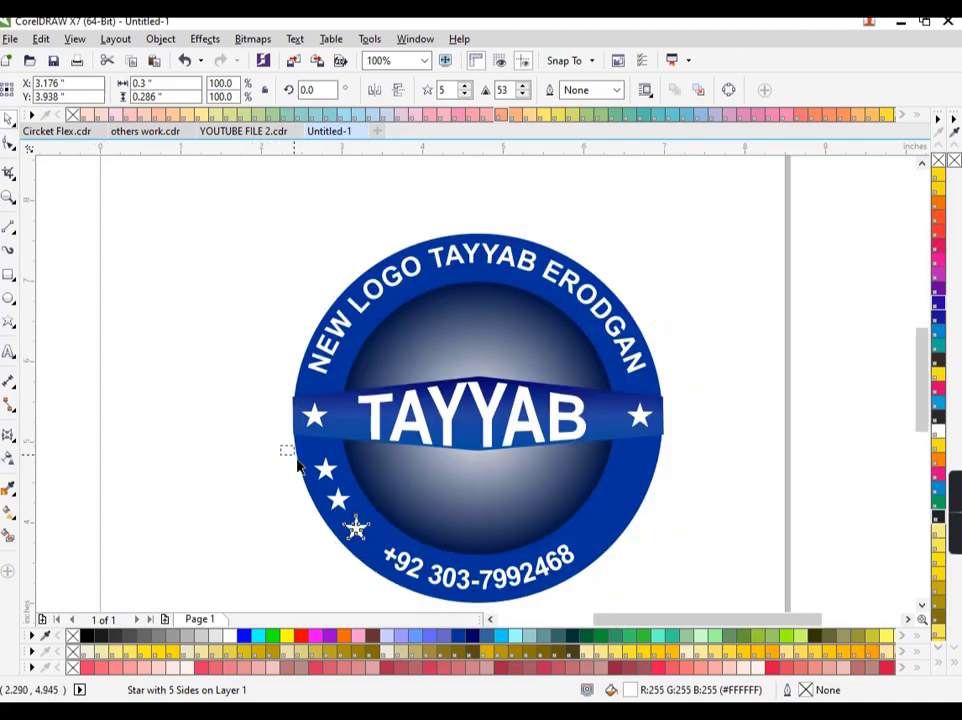
pyautogui.moveTo(282, 447); pyautogui.dragTo(361, 527)
pyautogui.click(296, 456)
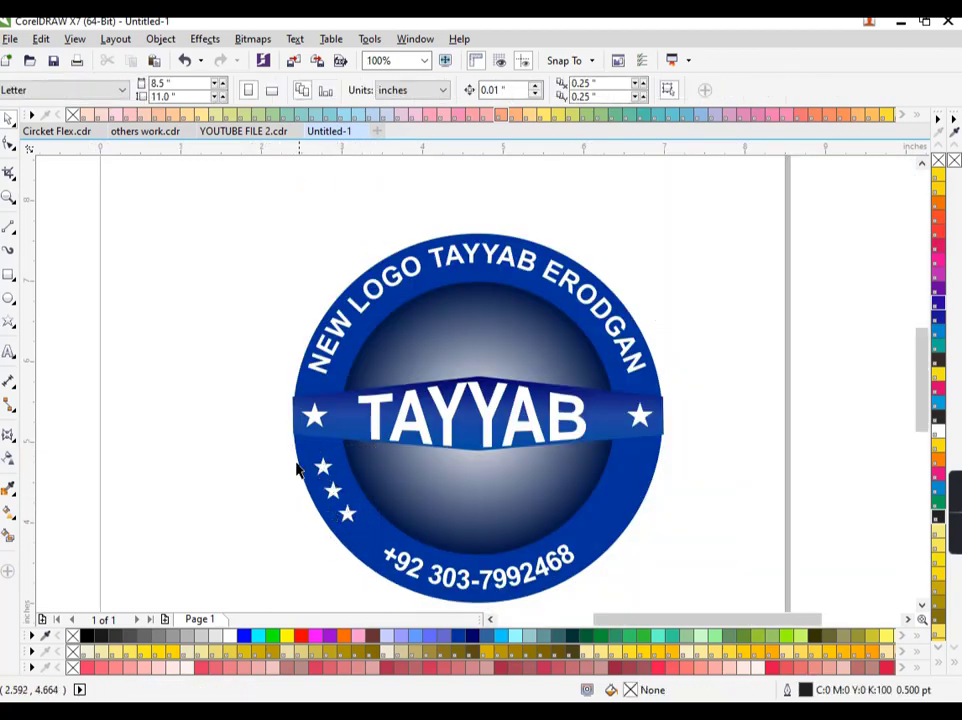
# Copy the three stars to the ring's right side and mirror them
pyautogui.moveTo(275, 447); pyautogui.dragTo(624, 550)
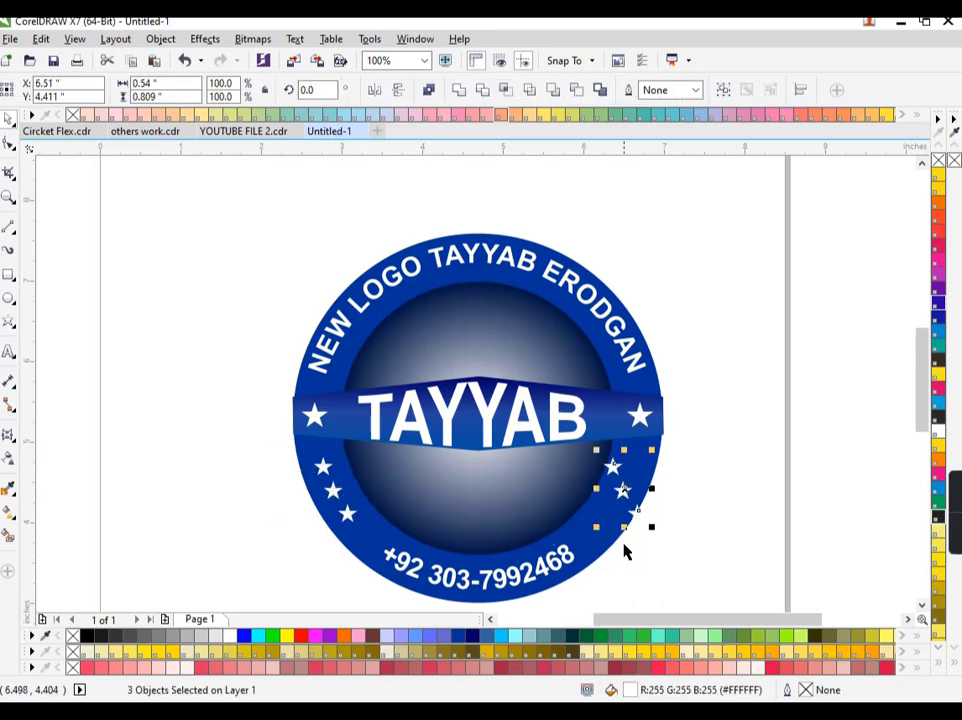
pyautogui.click(397, 89)
pyautogui.click(684, 565)
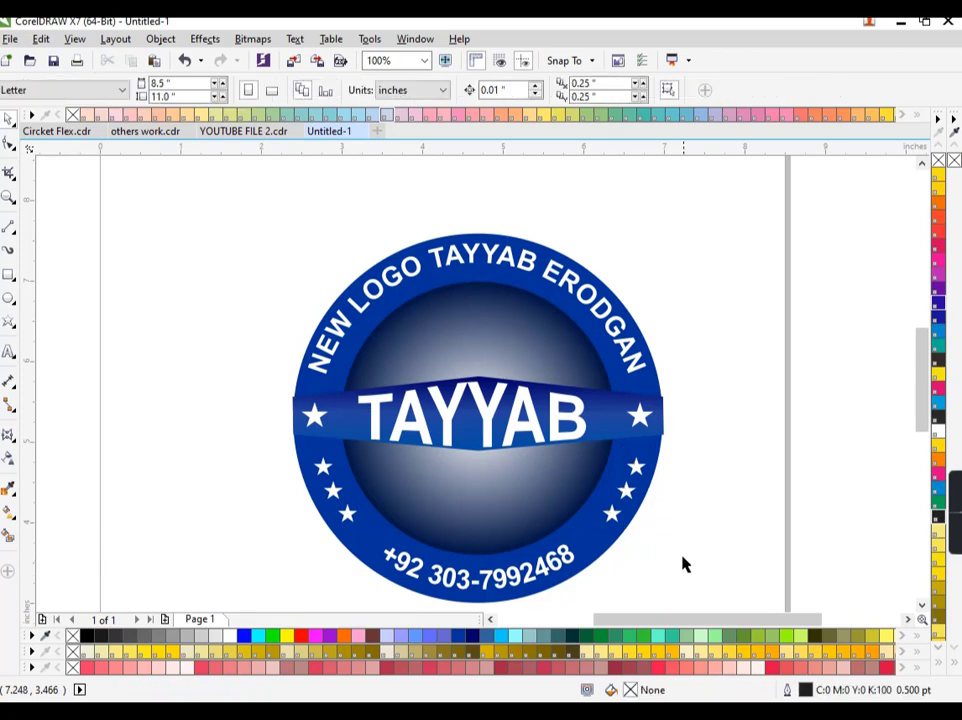
# Change the inner circle's dark gradient node to brighter blue #0A2D7A, then select the whole badge
pyautogui.click(523, 338)
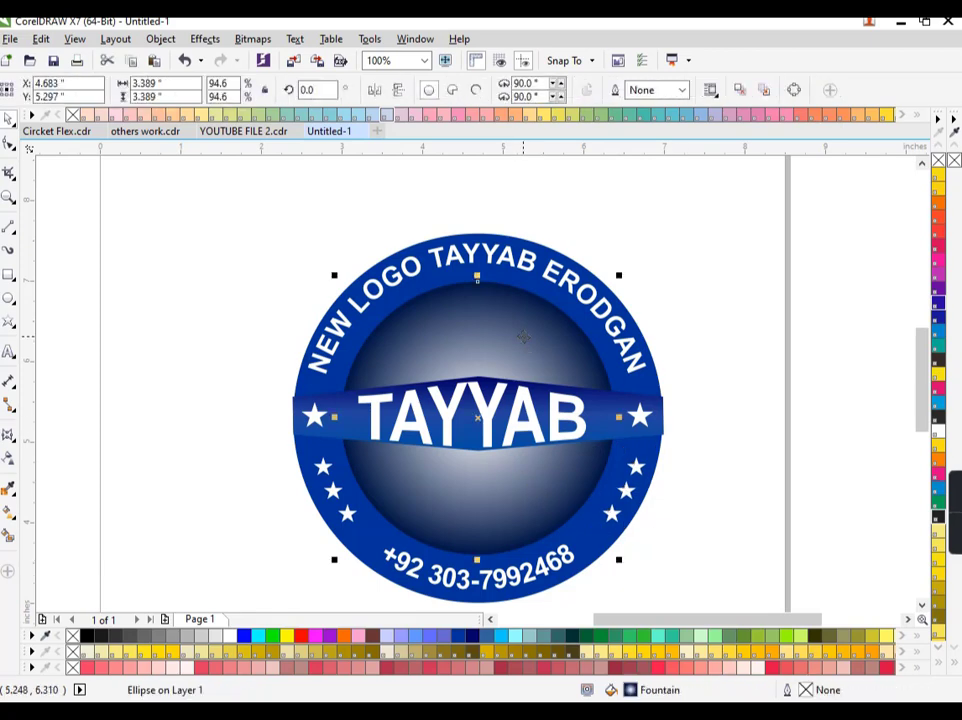
pyautogui.press('F11')
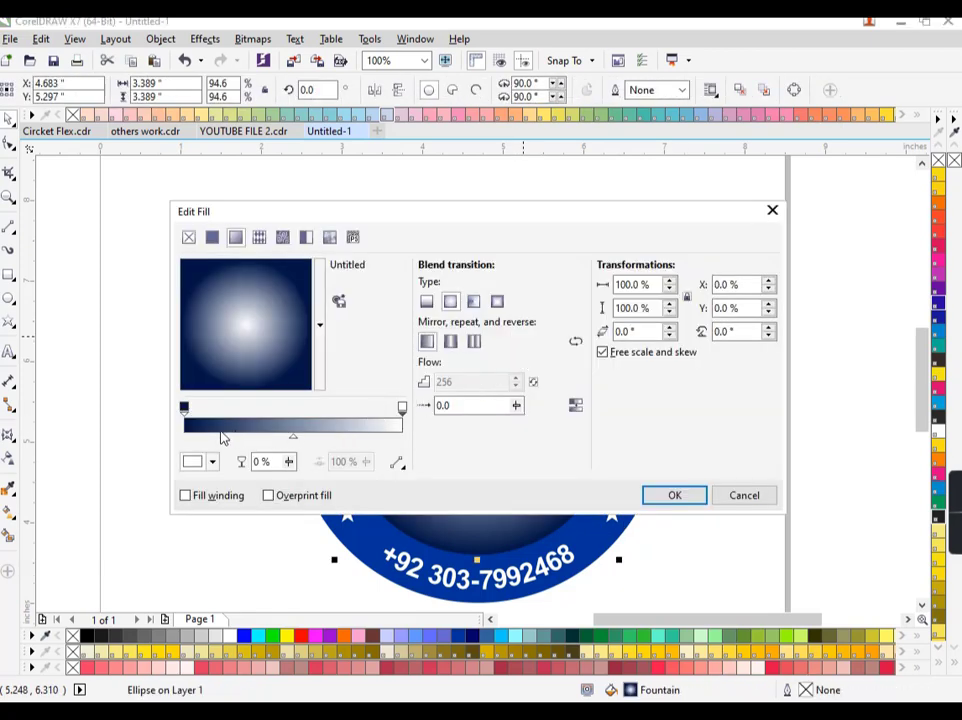
pyautogui.click(185, 408)
pyautogui.click(212, 461)
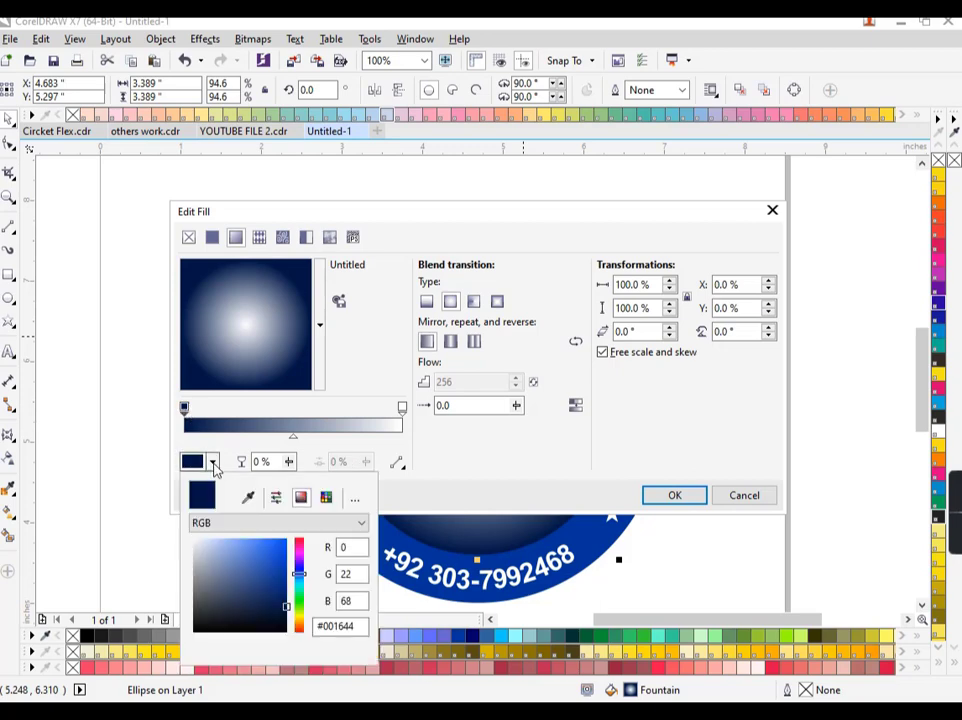
pyautogui.moveTo(284, 604); pyautogui.dragTo(279, 590)
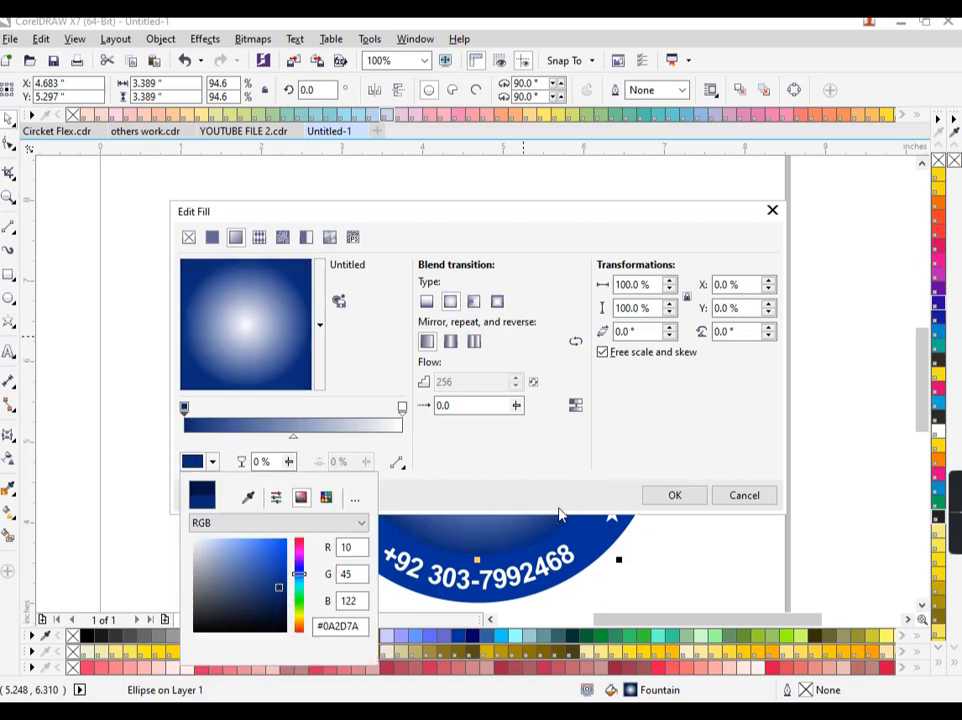
pyautogui.click(675, 496)
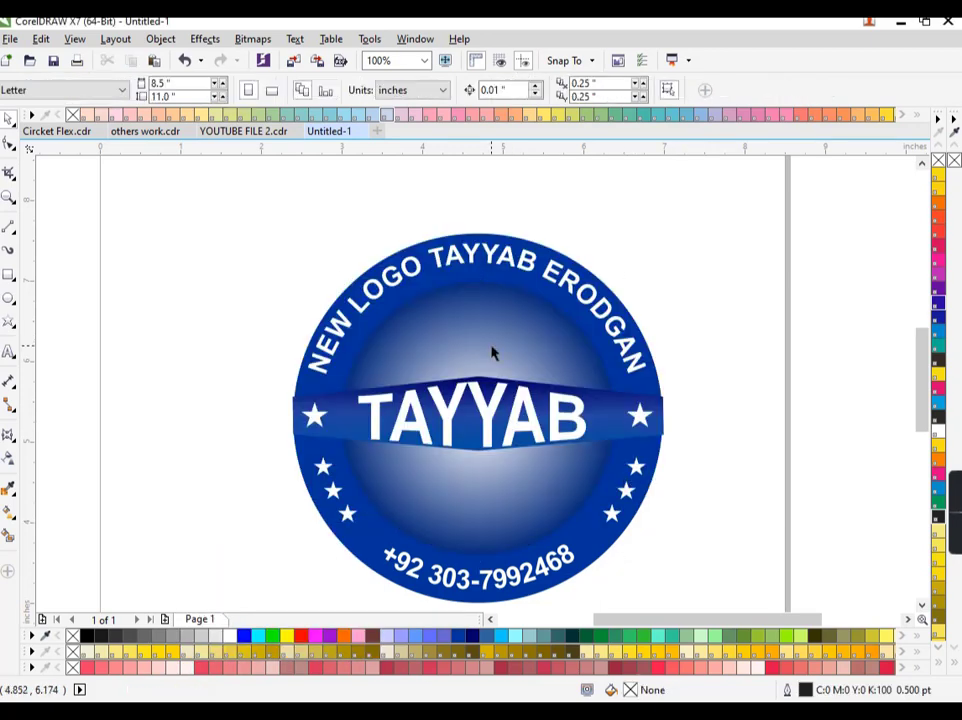
pyautogui.scroll(-1, 491, 352)
pyautogui.moveTo(640, 238); pyautogui.dragTo(346, 498)
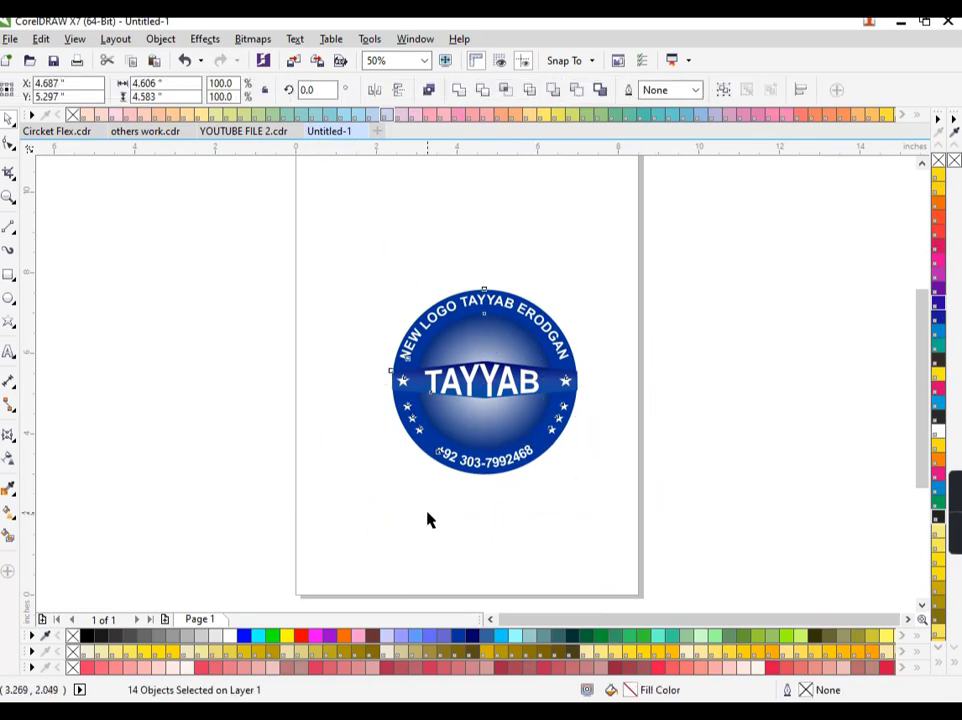